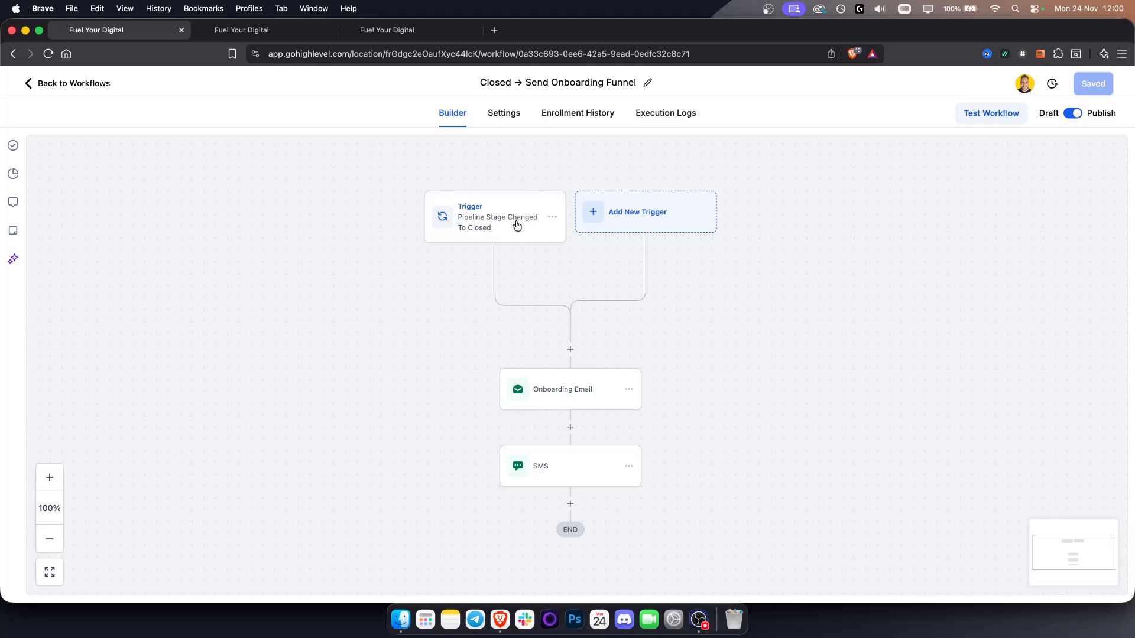
- Review the filters of the Pipeline Stage Changed To Closed trigger and save the trigger
left_click(516, 225)
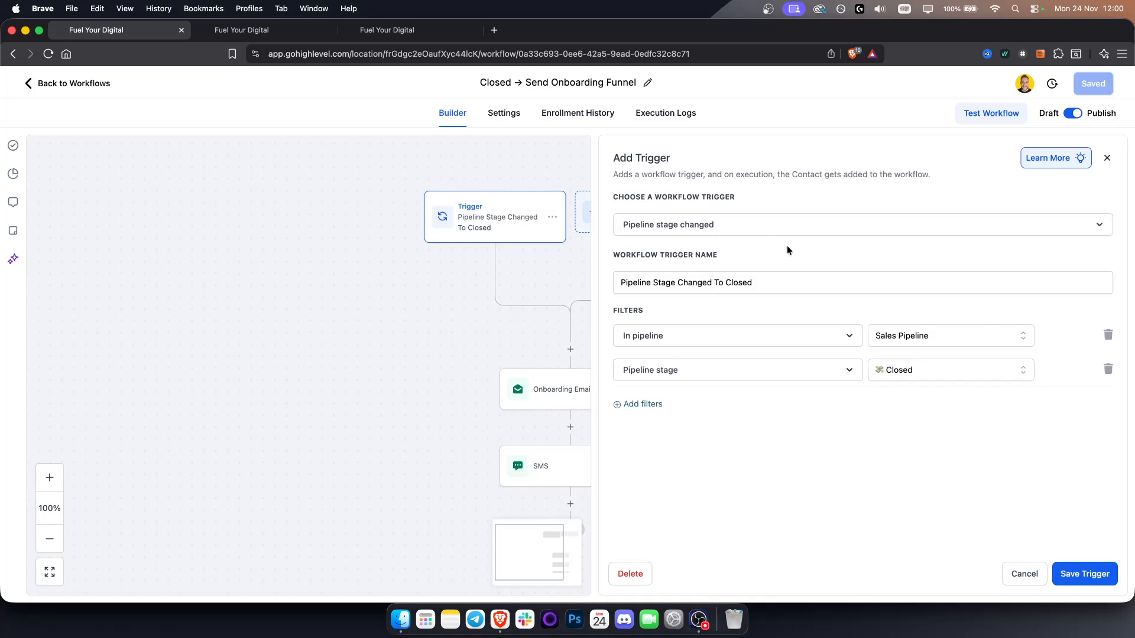
left_click(1083, 575)
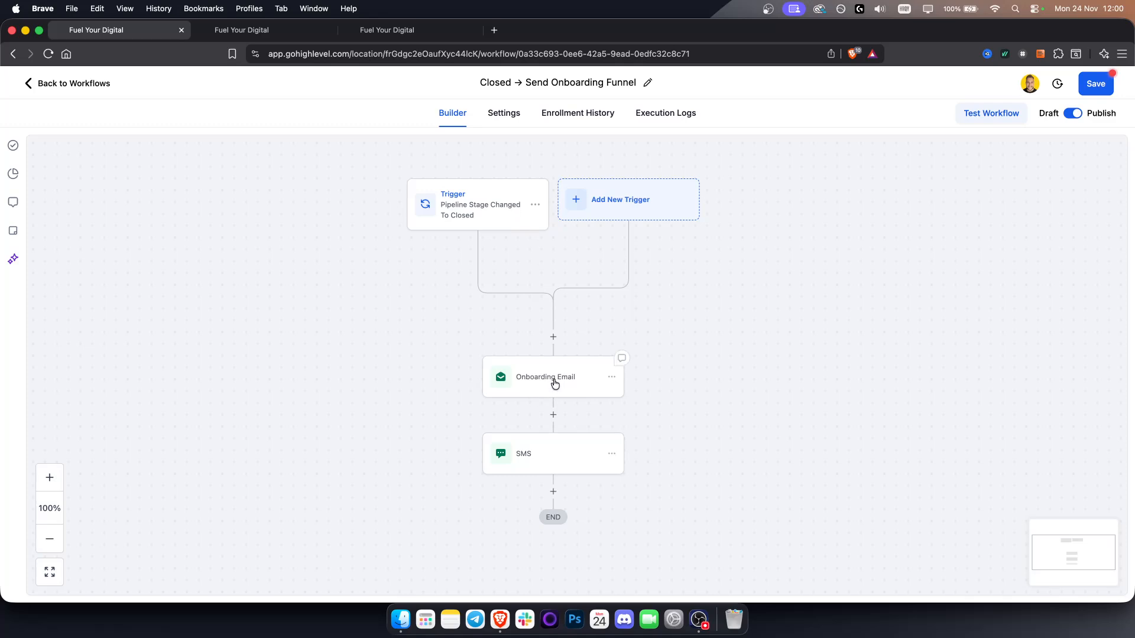
- Open the Onboarding Email action and review its sender, subject and message
left_click(554, 384)
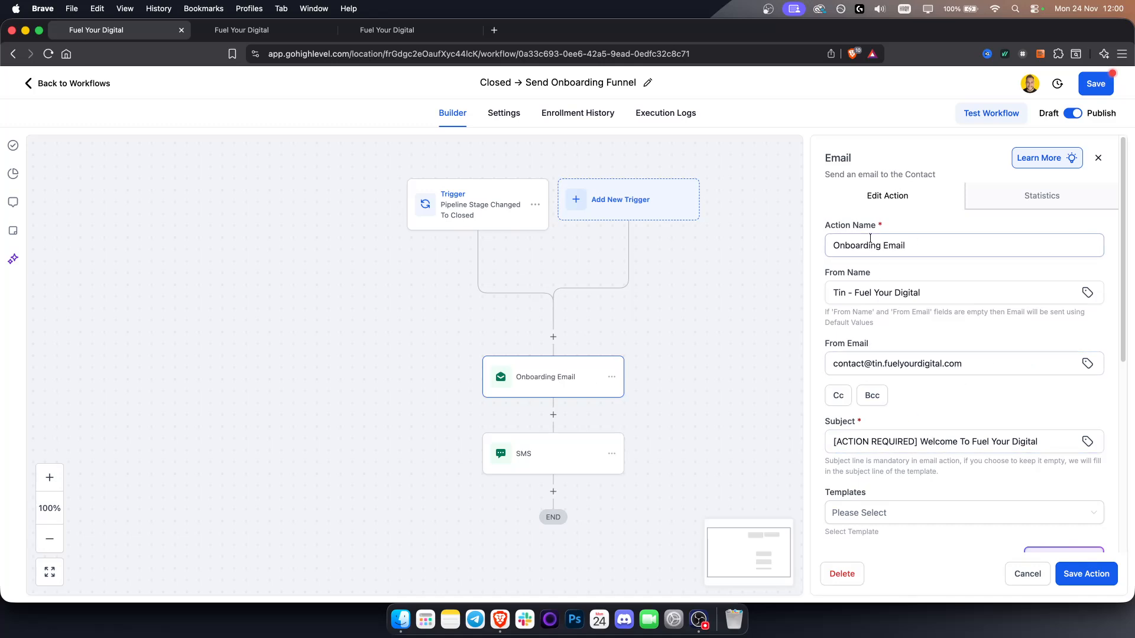
scroll(974, 387, "down", 2)
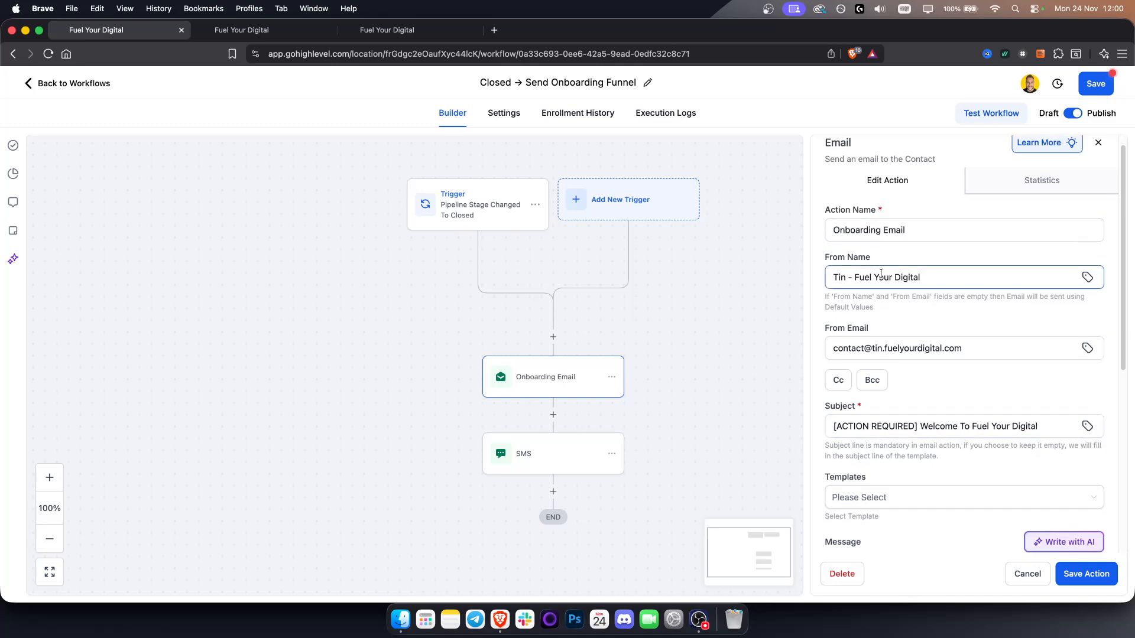
scroll(956, 420, "down", 10)
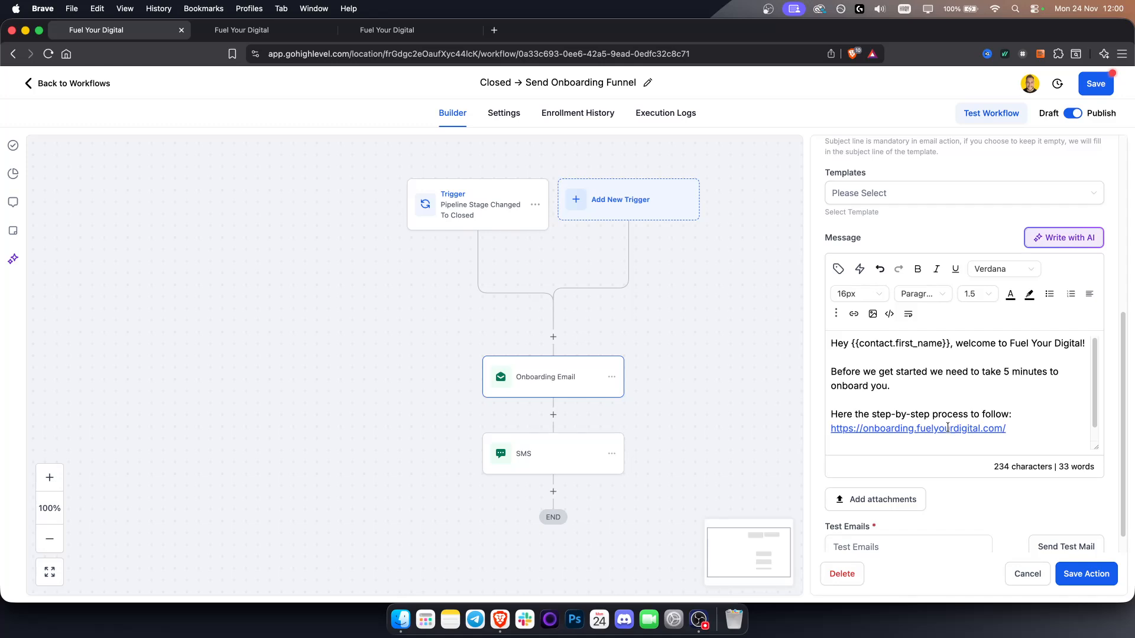
left_click(915, 429)
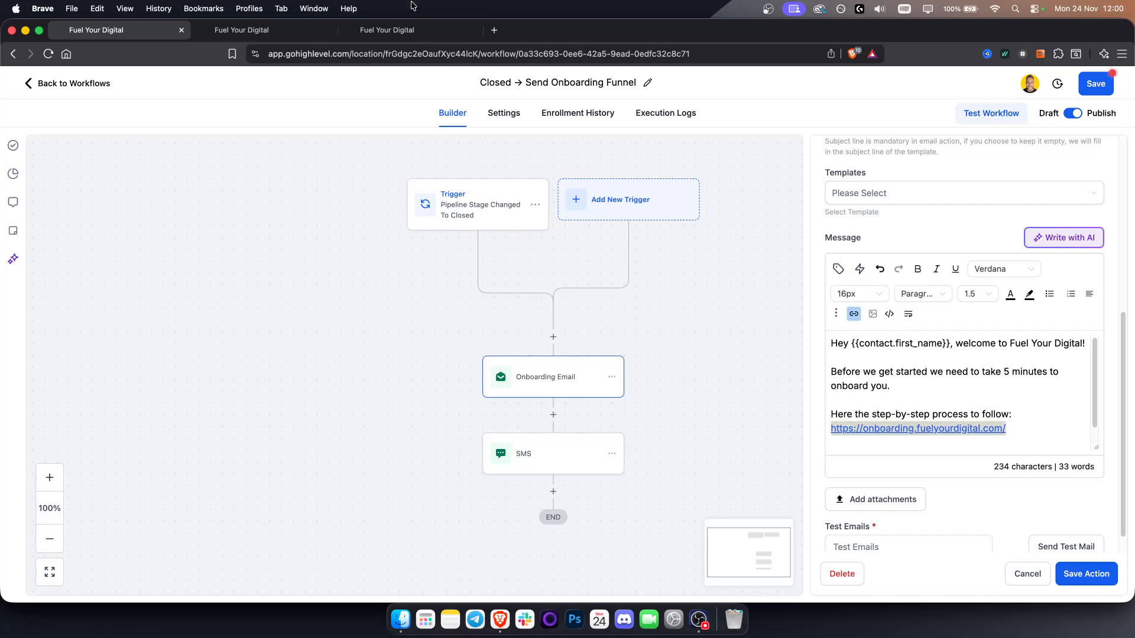
left_click(494, 30)
type("https://onboarding.fuelyourdigital.com/")
key("Return")
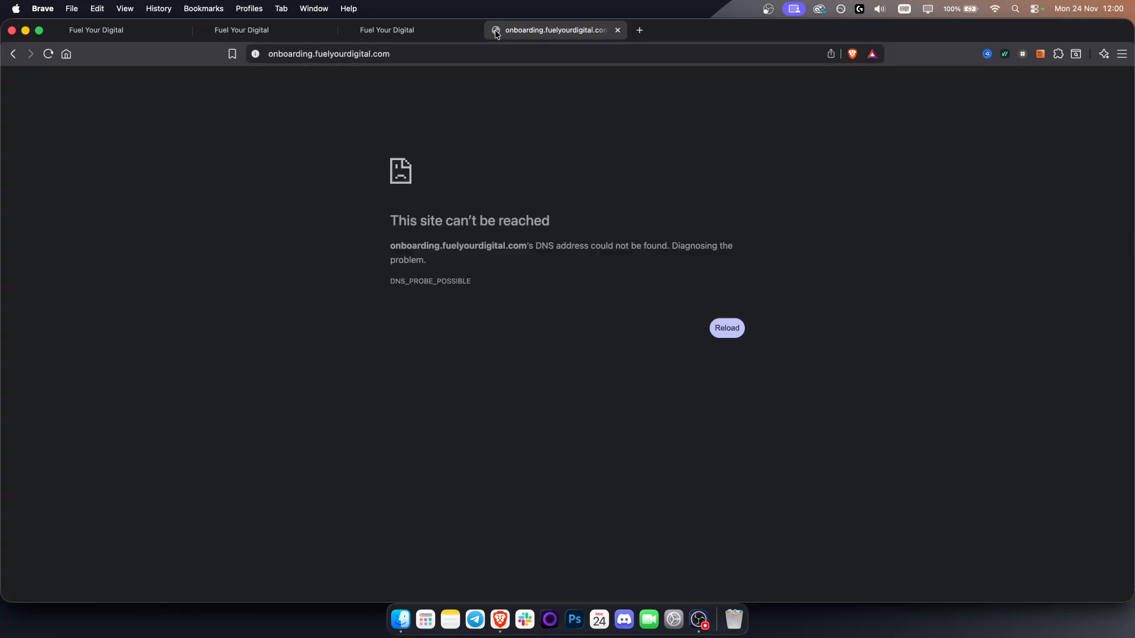
left_click(106, 31)
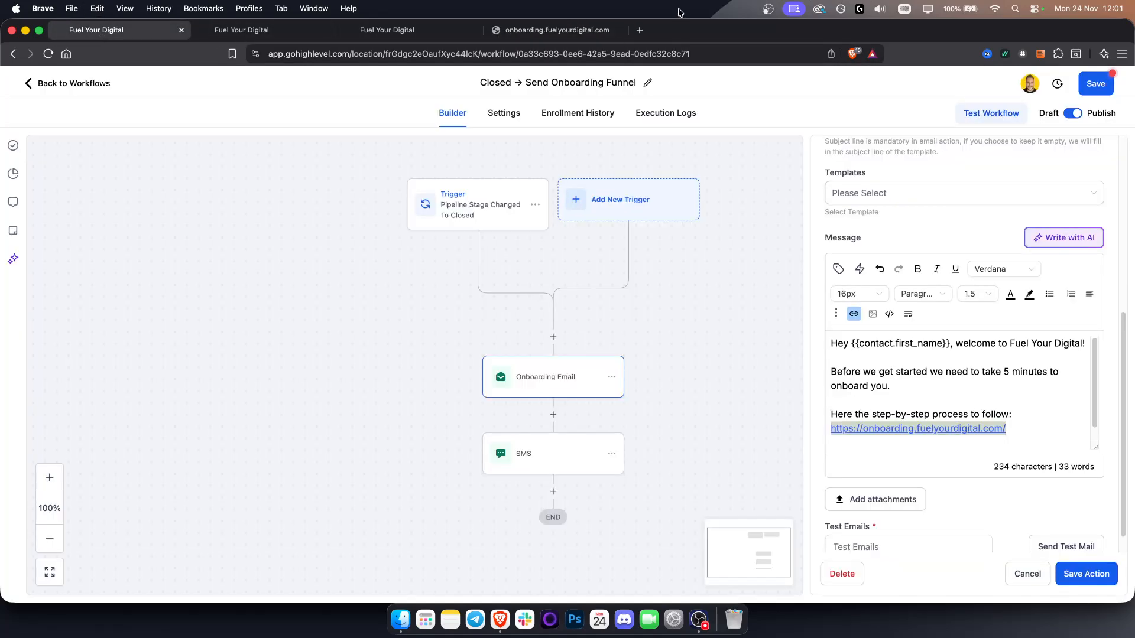
left_click(620, 30)
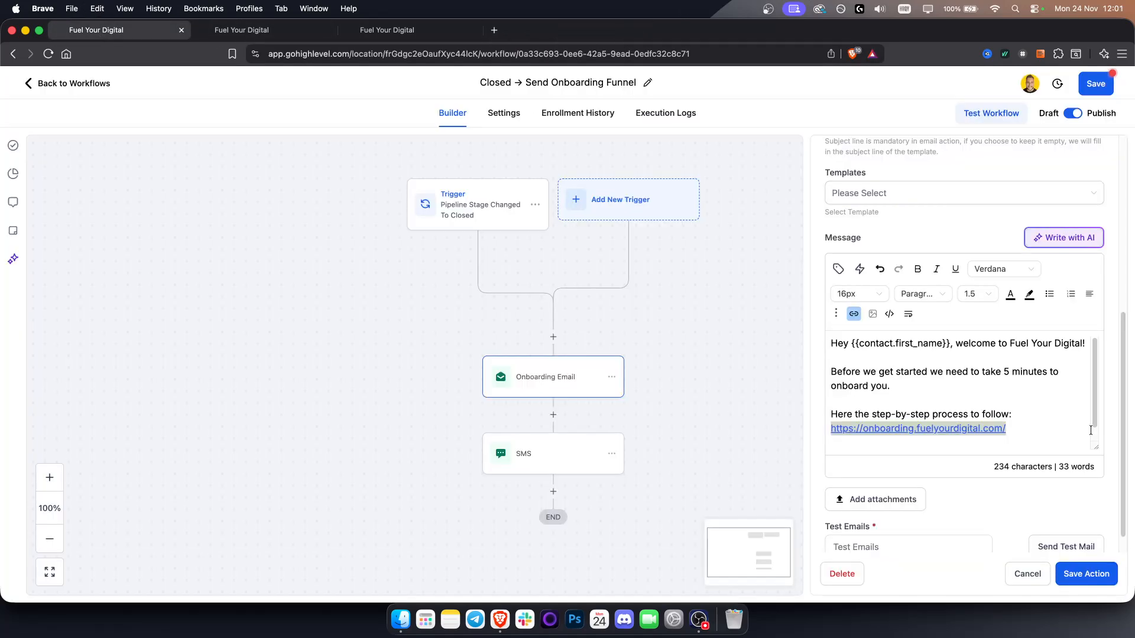
- Examine the onboarding email's link and full message text, and save the email action
left_click(1022, 425)
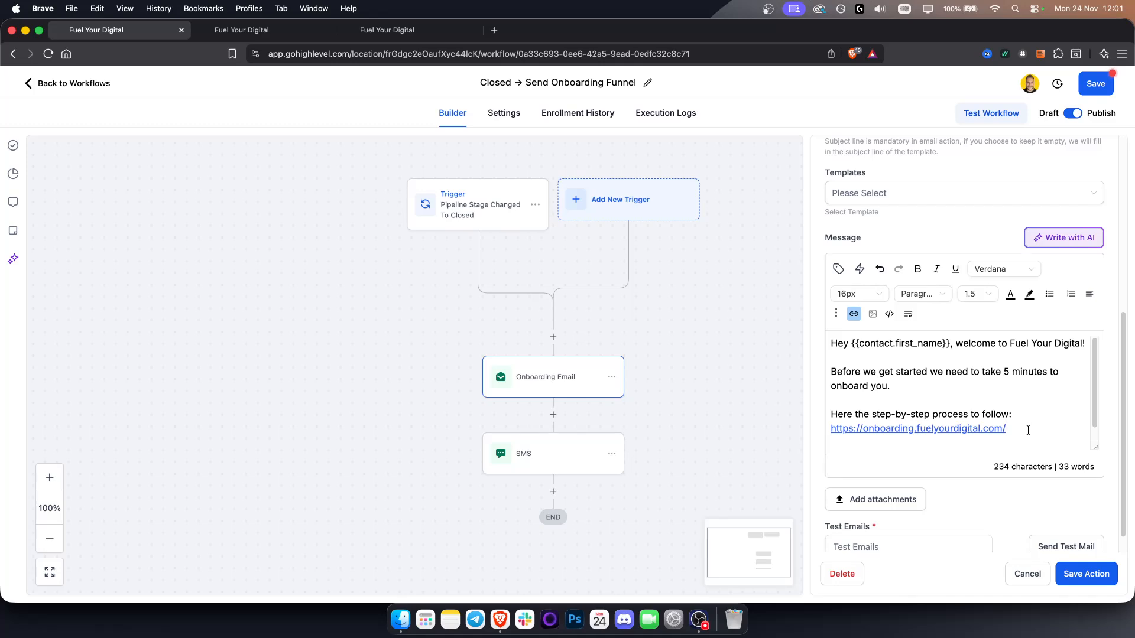
left_click_drag(1025, 430, 829, 430)
scroll(931, 421, "down", 1)
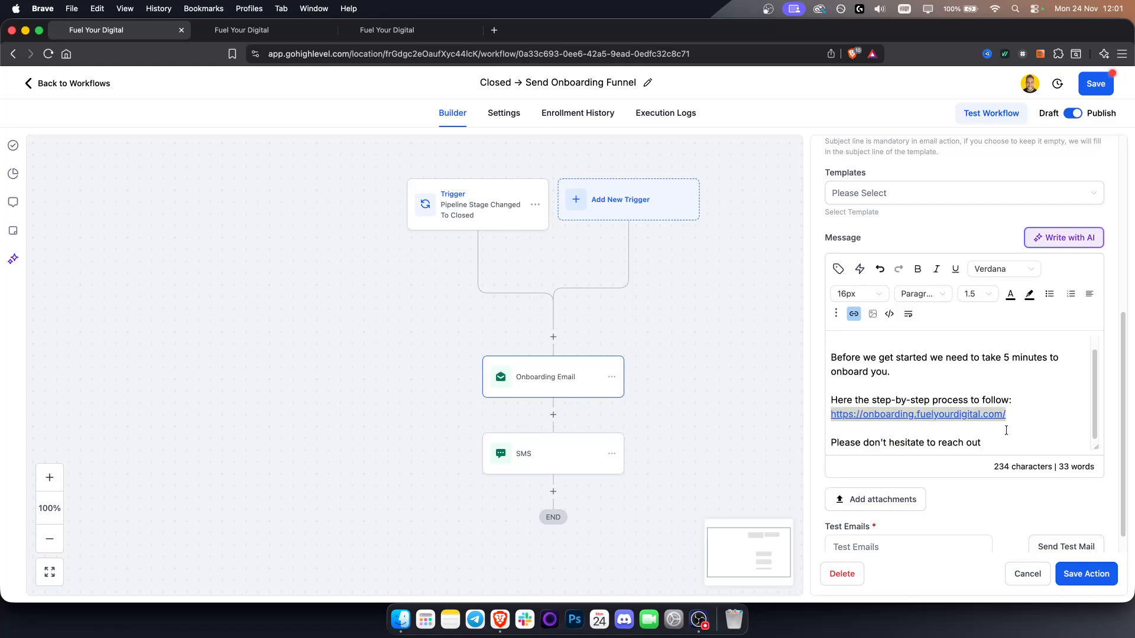
left_click(1034, 414)
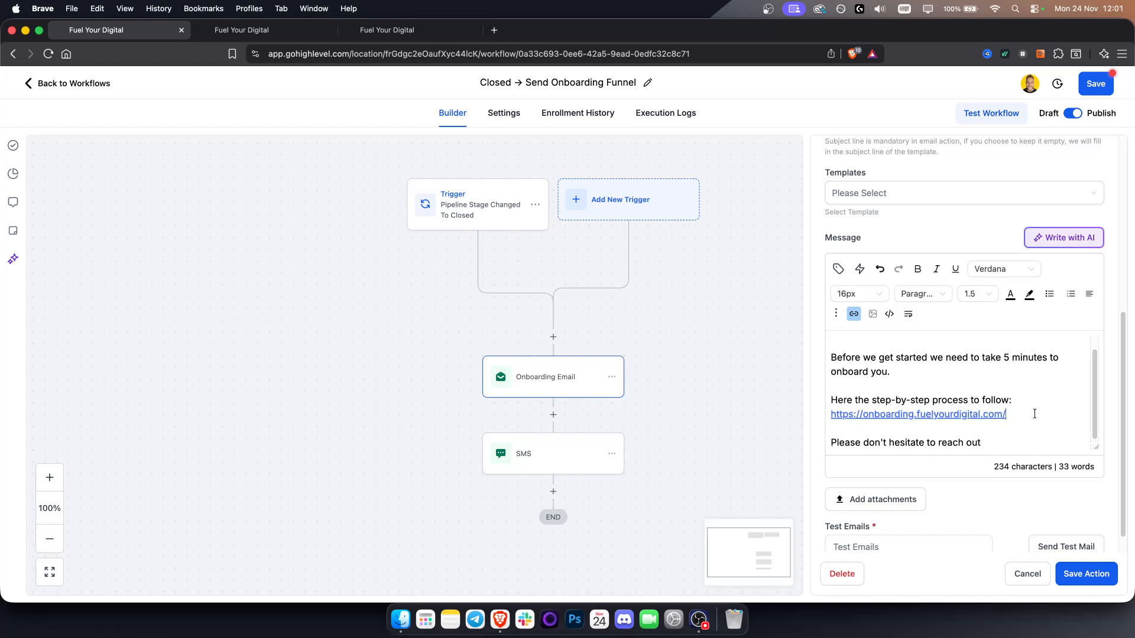
left_click_drag(1001, 454, 758, 324)
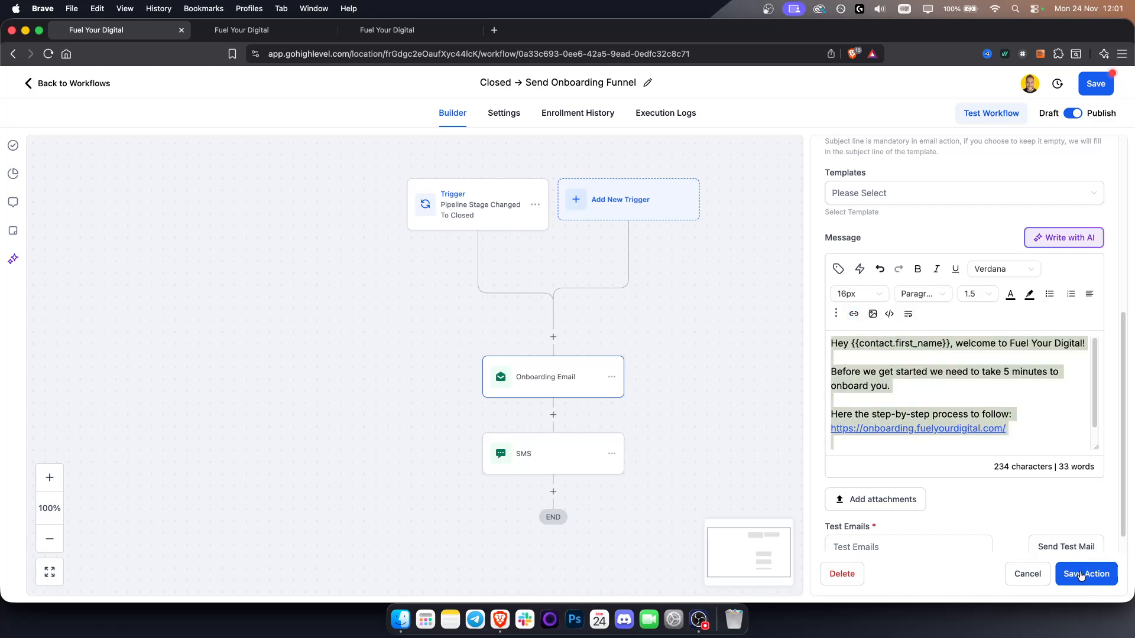
left_click(1085, 573)
- Review the welcome message and onboarding link in the SMS action and save the action
left_click(534, 455)
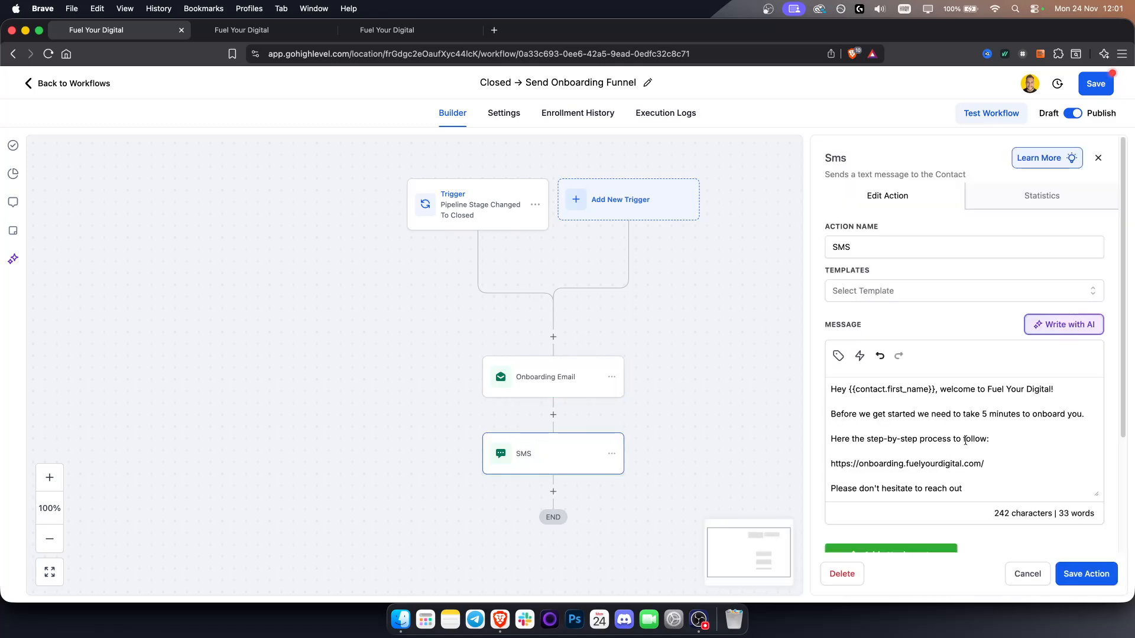
scroll(962, 451, "down", 1)
left_click_drag(1009, 449, 801, 343)
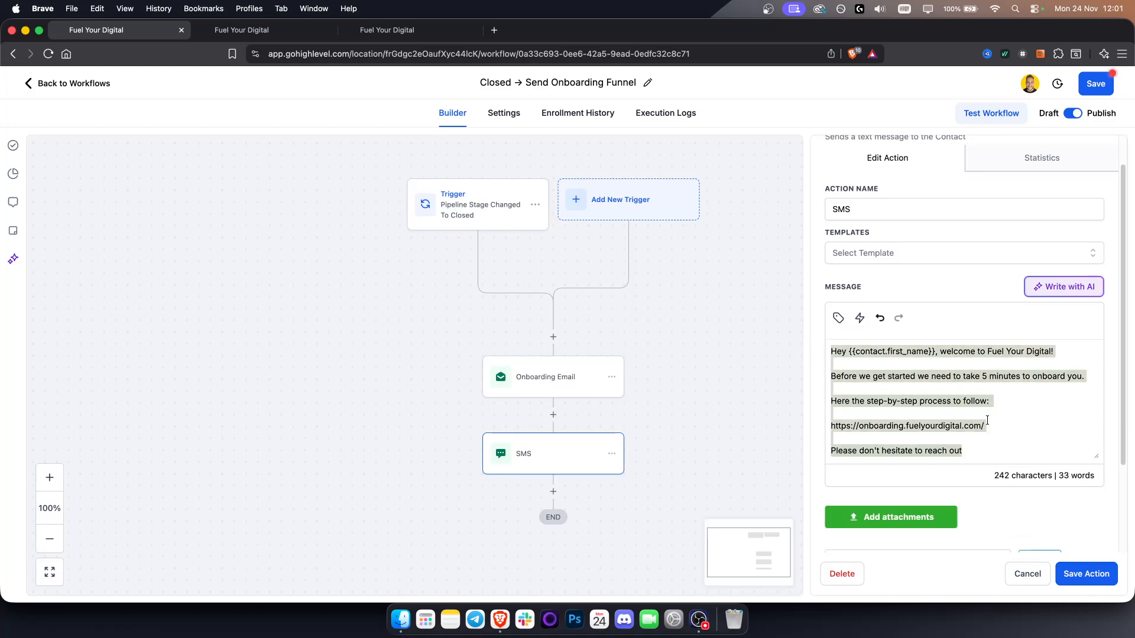
left_click(987, 421)
left_click(1086, 573)
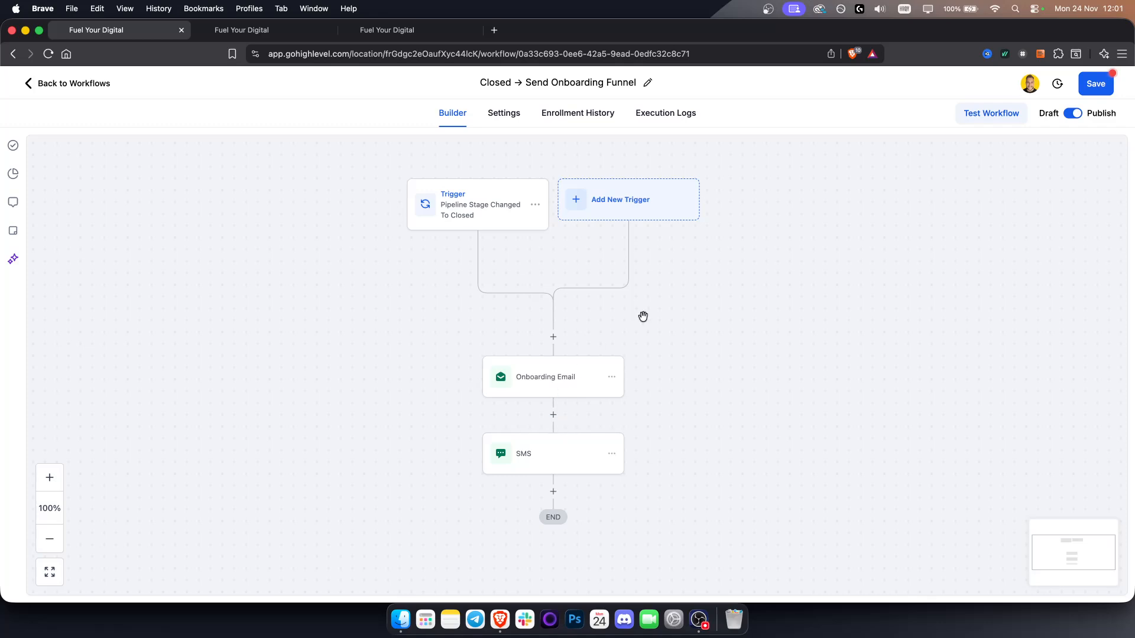
left_click_drag(752, 254, 748, 290)
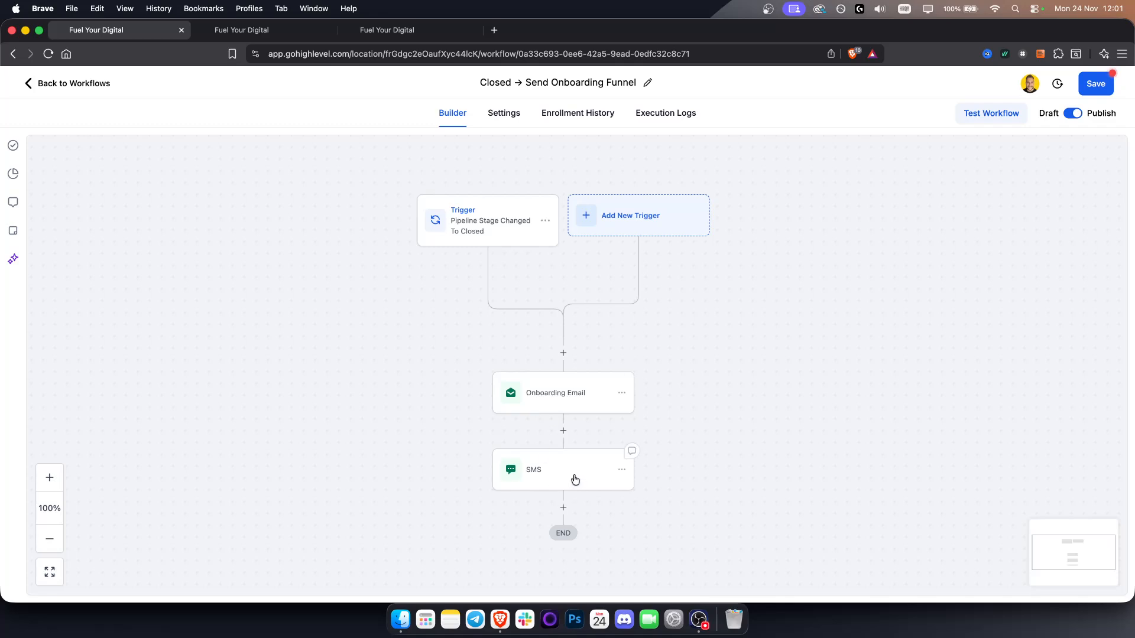
left_click(576, 475)
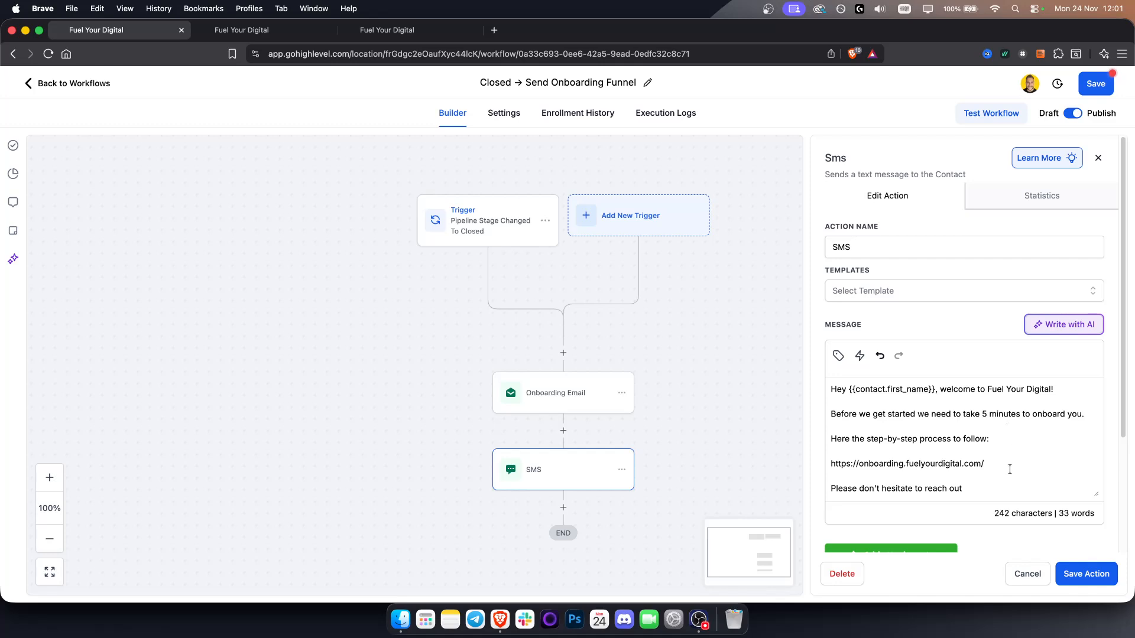
left_click(1082, 573)
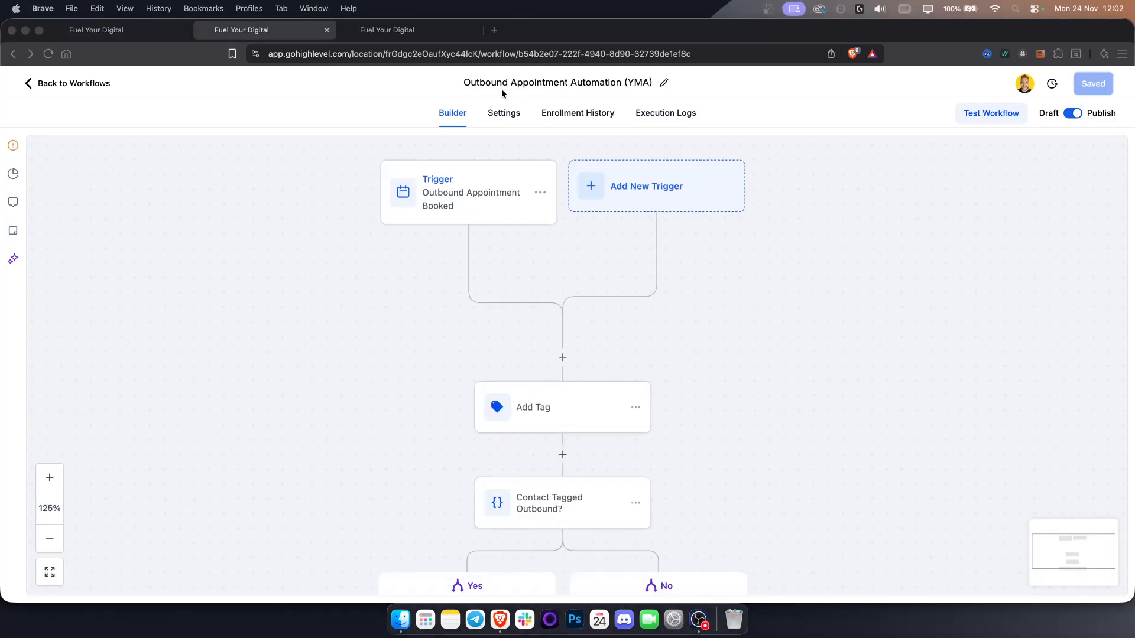
- Review the Outbound Appointment Booked trigger's calendar and appointment status filters in the Outbound Appointment Automation (YMA) workflow and save the trigger
left_click(456, 197)
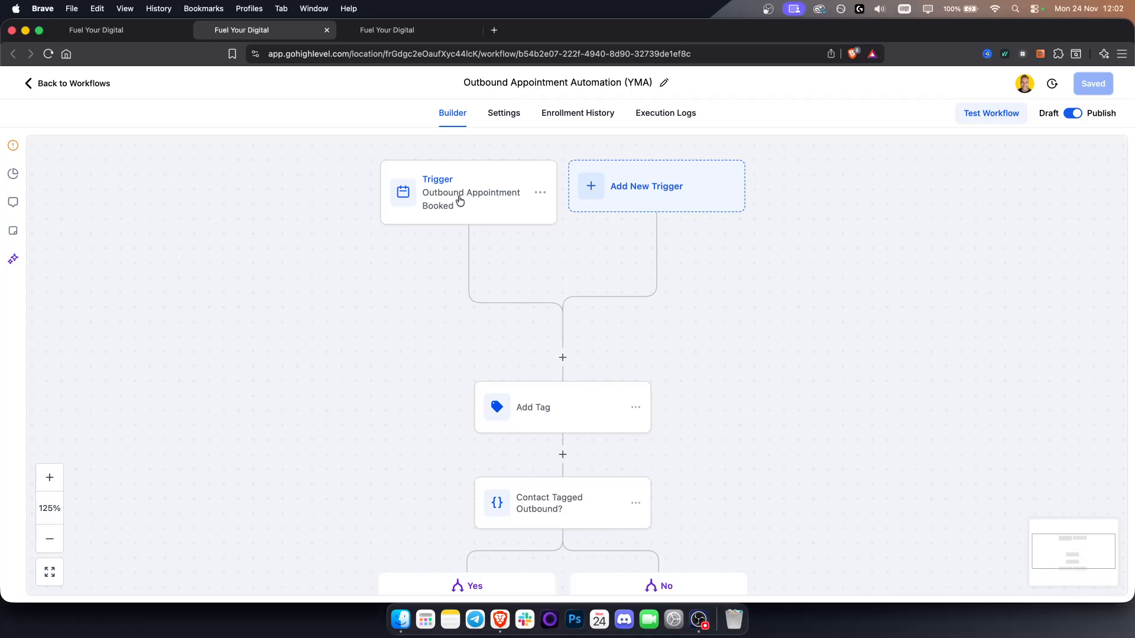
left_click(489, 206)
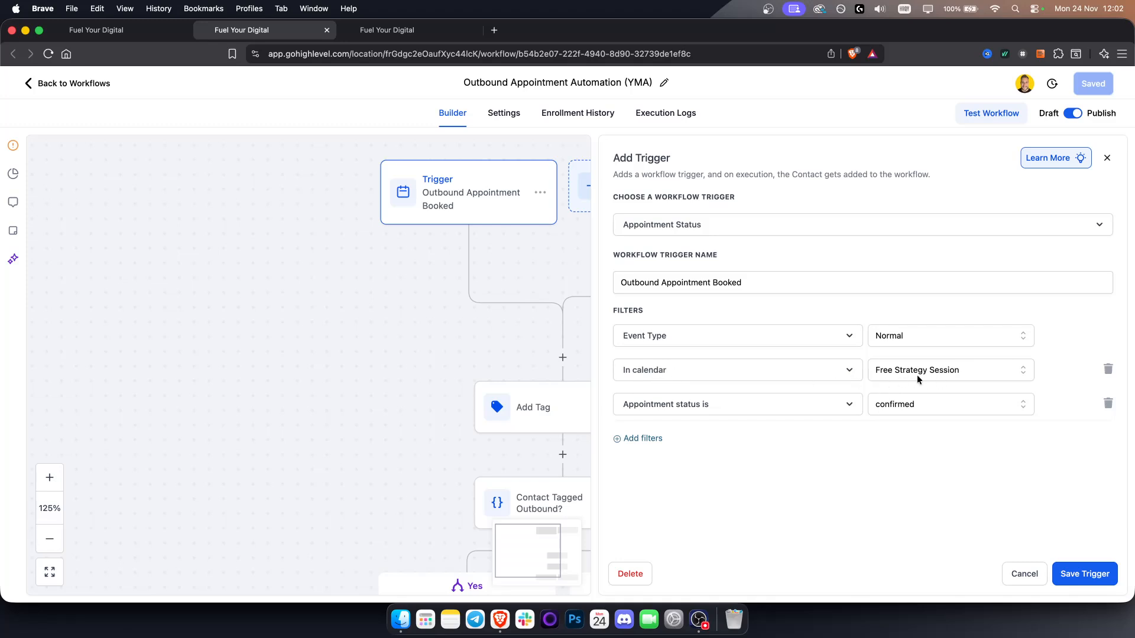
left_click(1100, 580)
- Review the tag applied by the Add Tag action and save the action
scroll(758, 385, "down", 2)
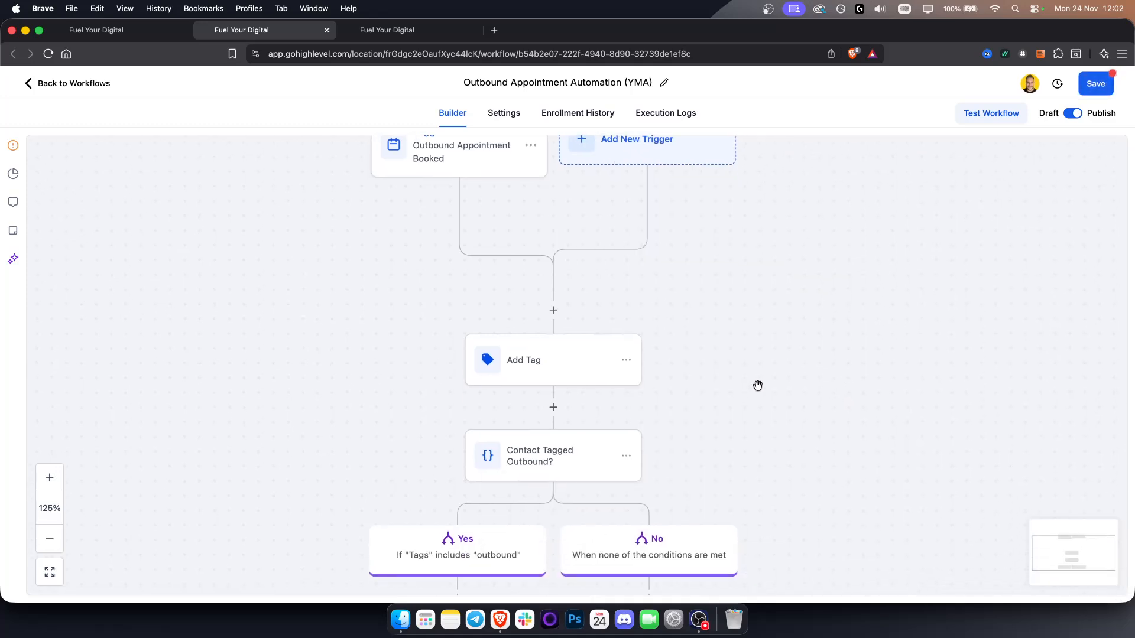
left_click(562, 373)
left_click(857, 271)
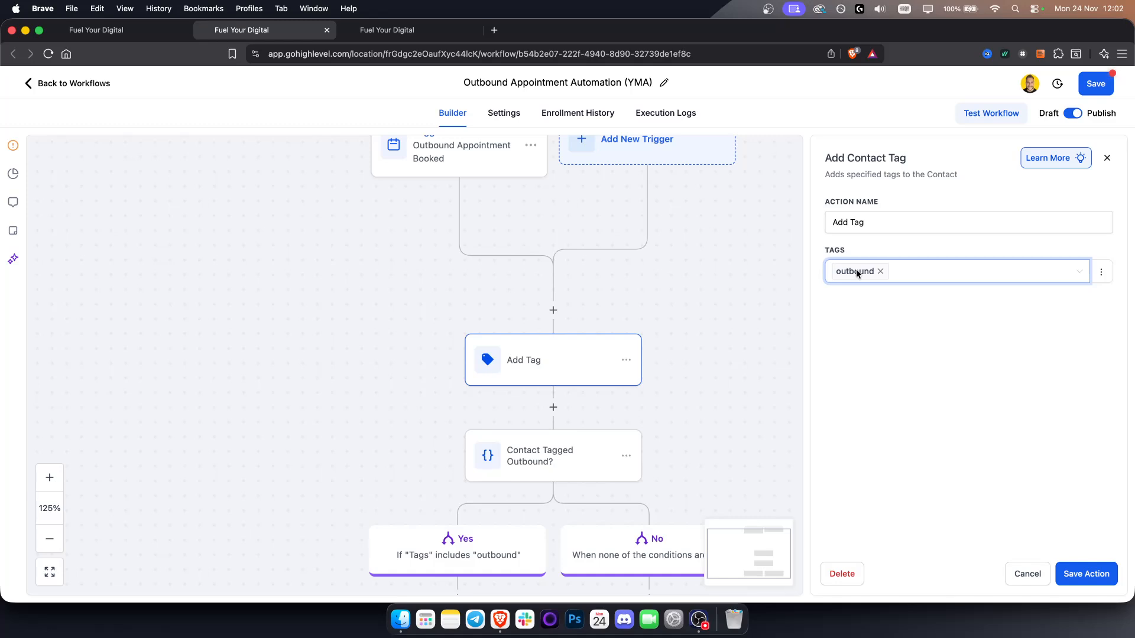
left_click(674, 310)
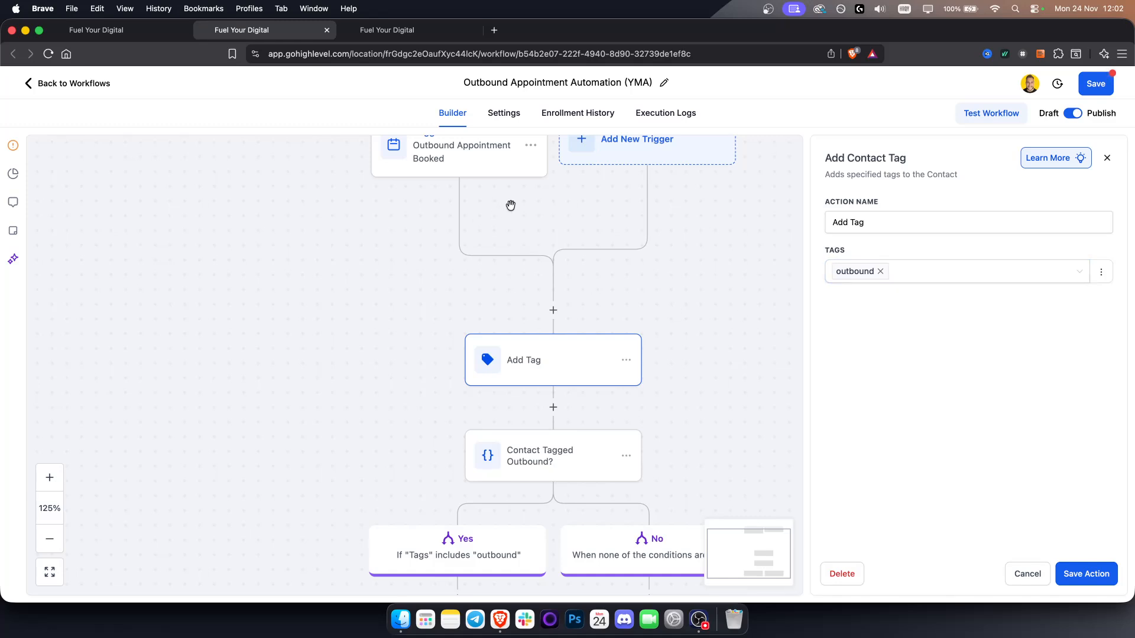
left_click(1085, 578)
- Examine the Contact Tagged Outbound? condition and the actions in its Yes and No branches
left_click_drag(770, 438, 762, 299)
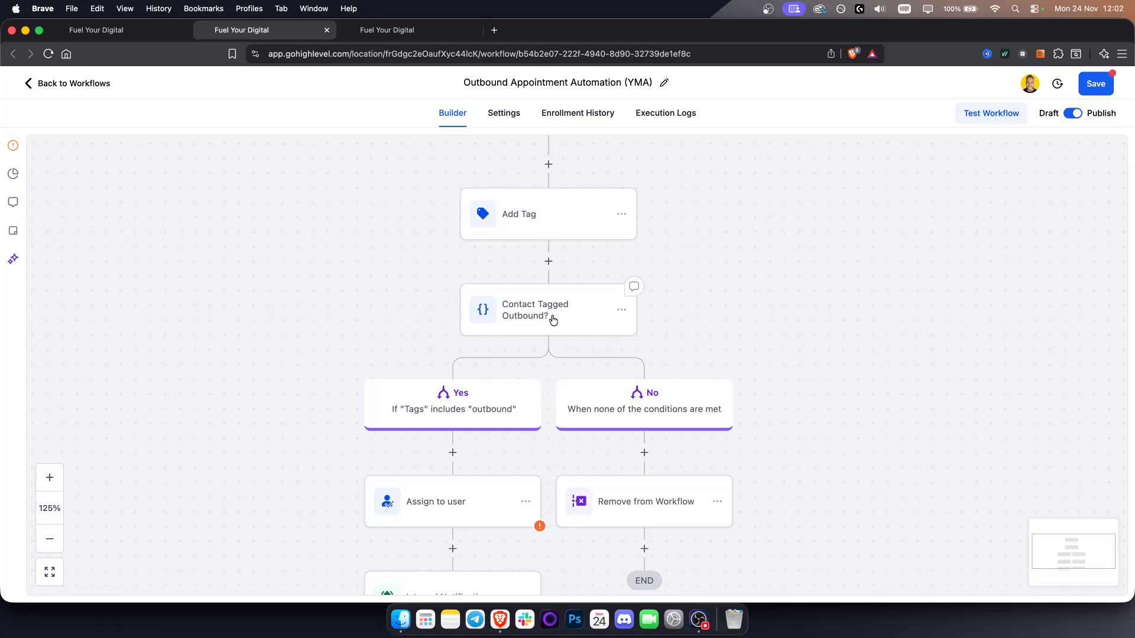
left_click_drag(908, 406, 907, 355)
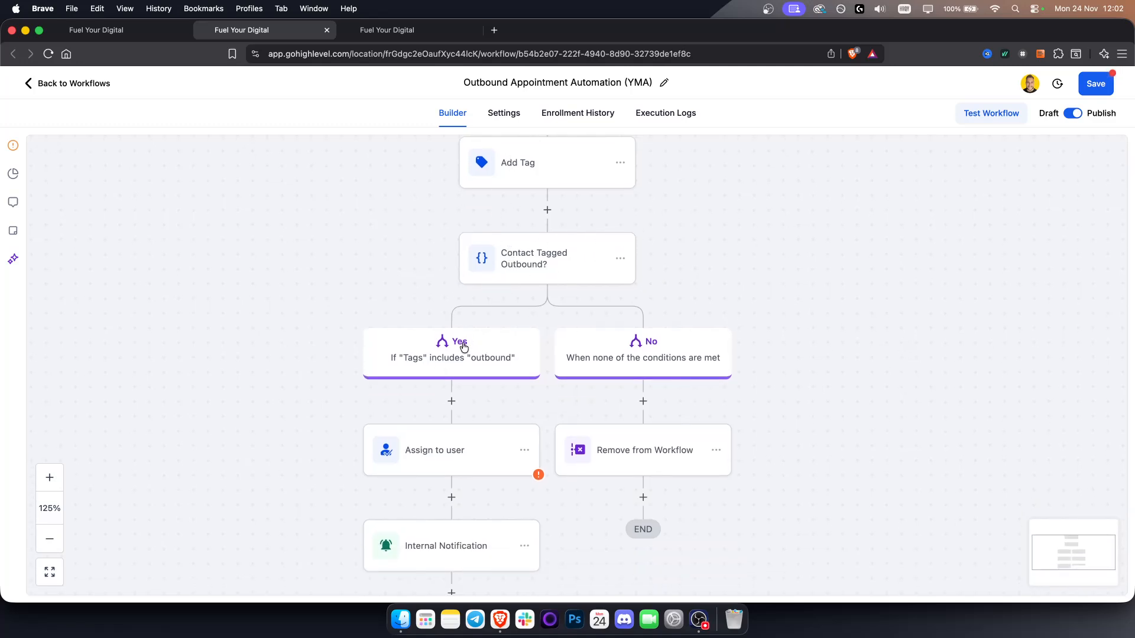
left_click_drag(464, 467, 460, 373)
scroll(615, 463, "up", 5)
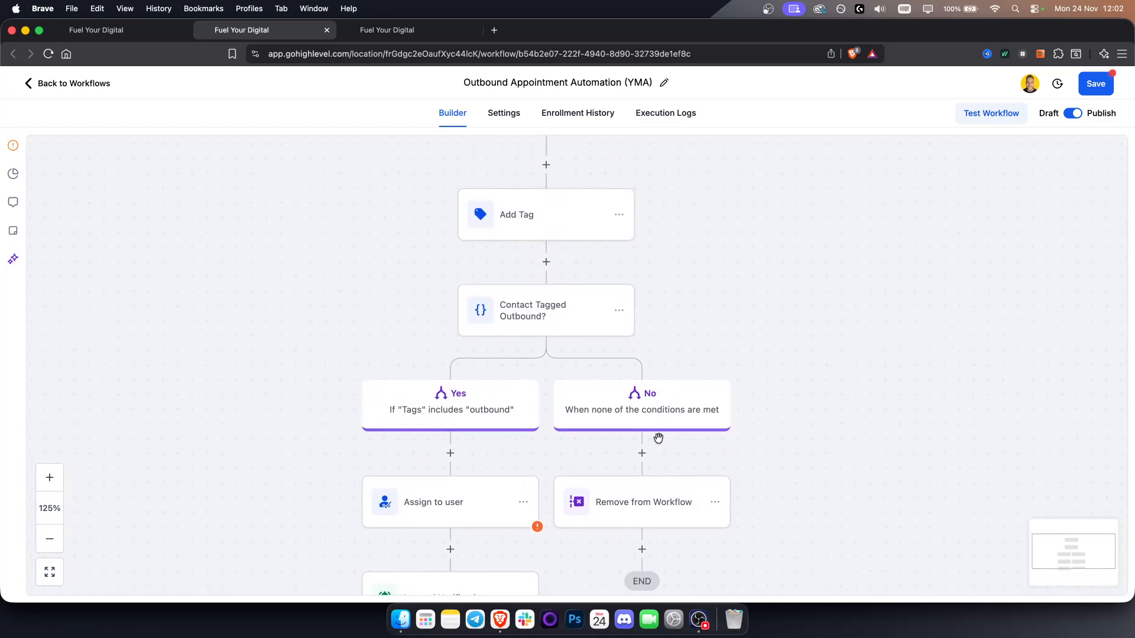
scroll(778, 470, "down", 3)
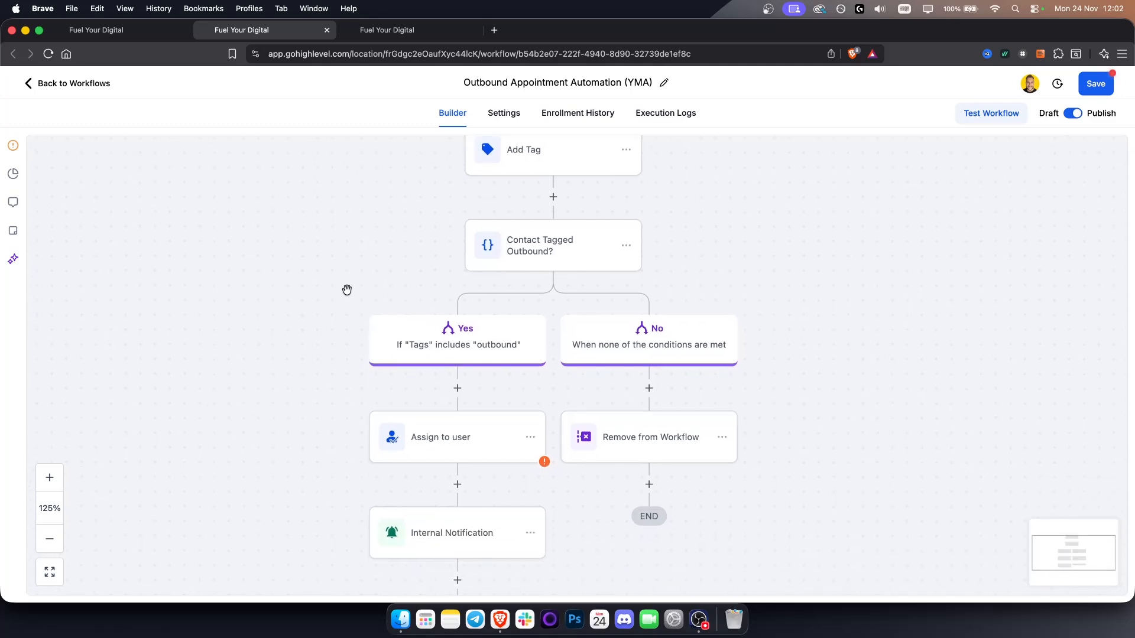
scroll(468, 196, "up", 5)
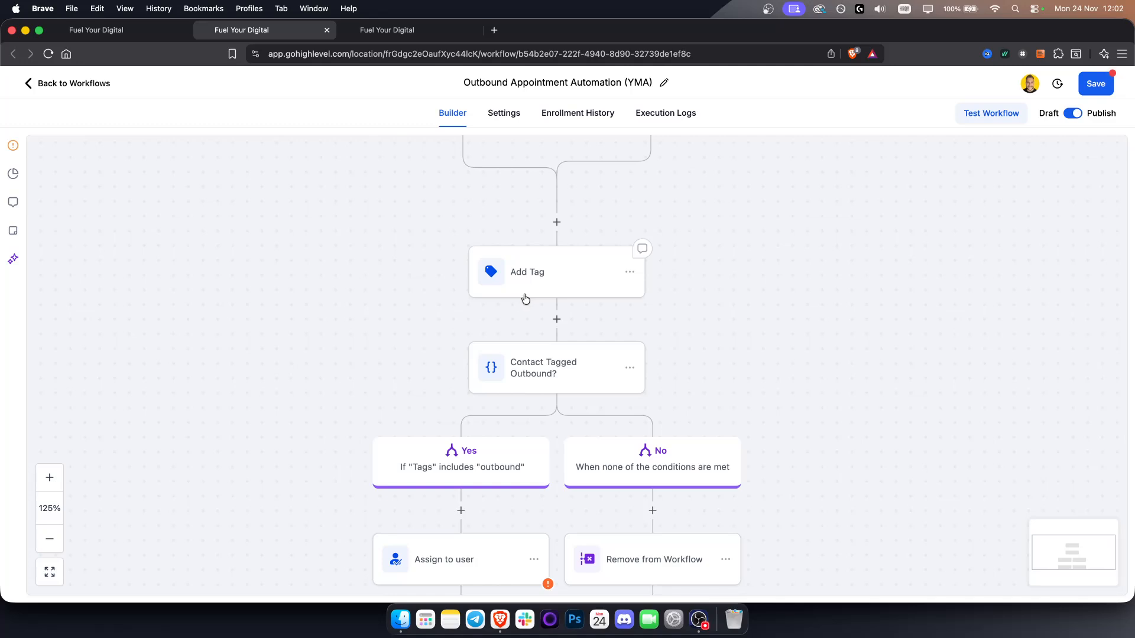
left_click_drag(356, 414, 359, 312)
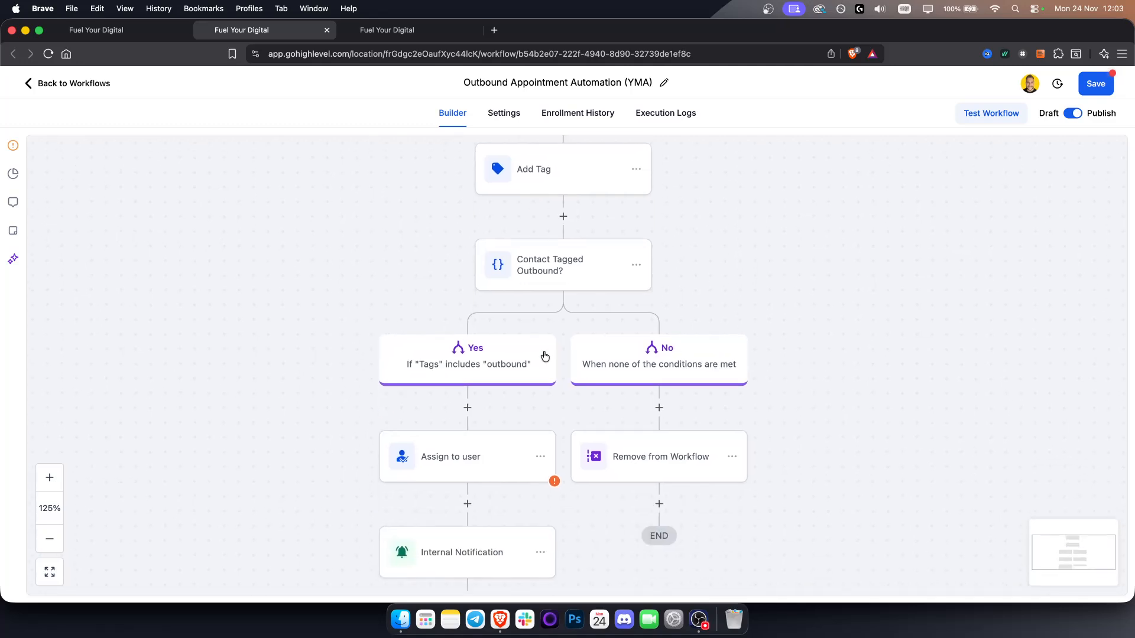
left_click_drag(276, 449, 266, 322)
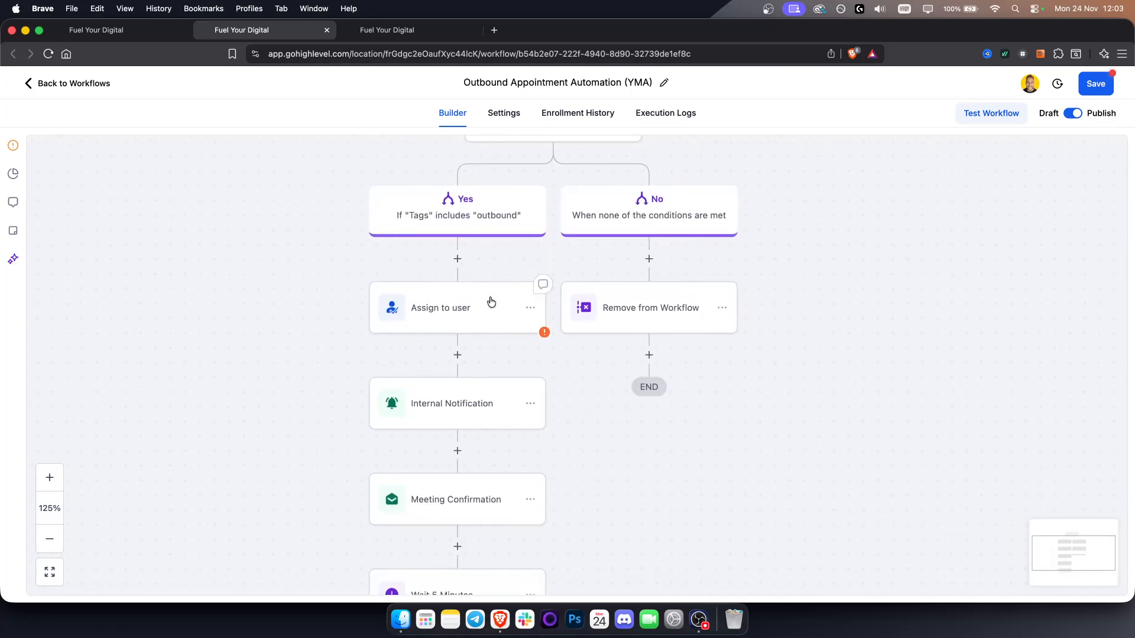
- Review the user assignment in the Yes branch's Assign to user action and save the action
left_click(463, 313)
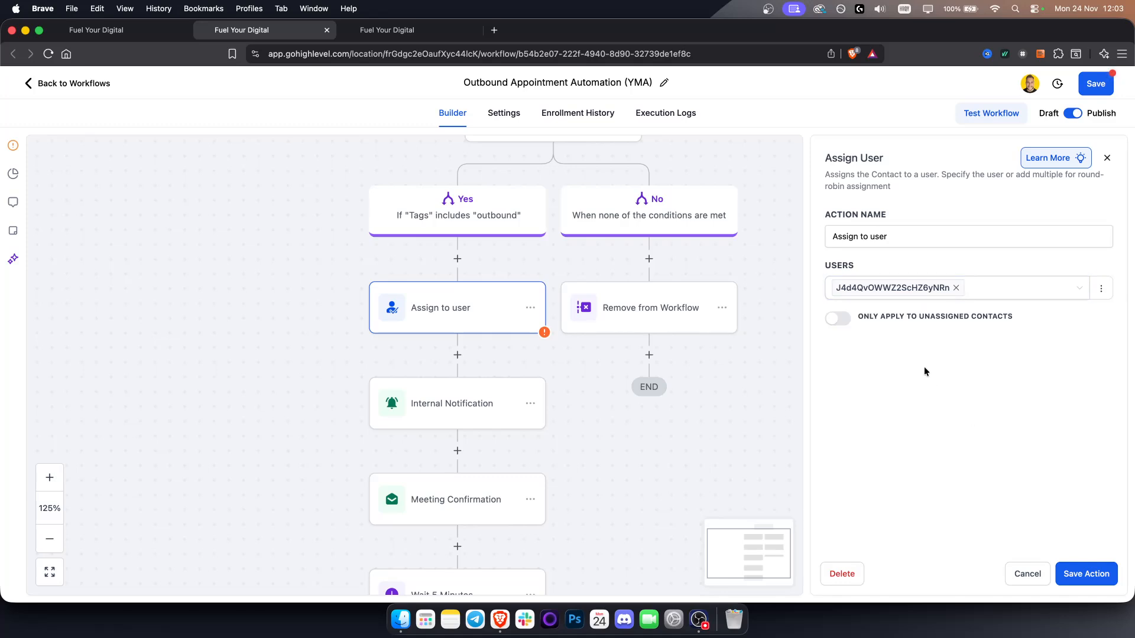
left_click(1086, 574)
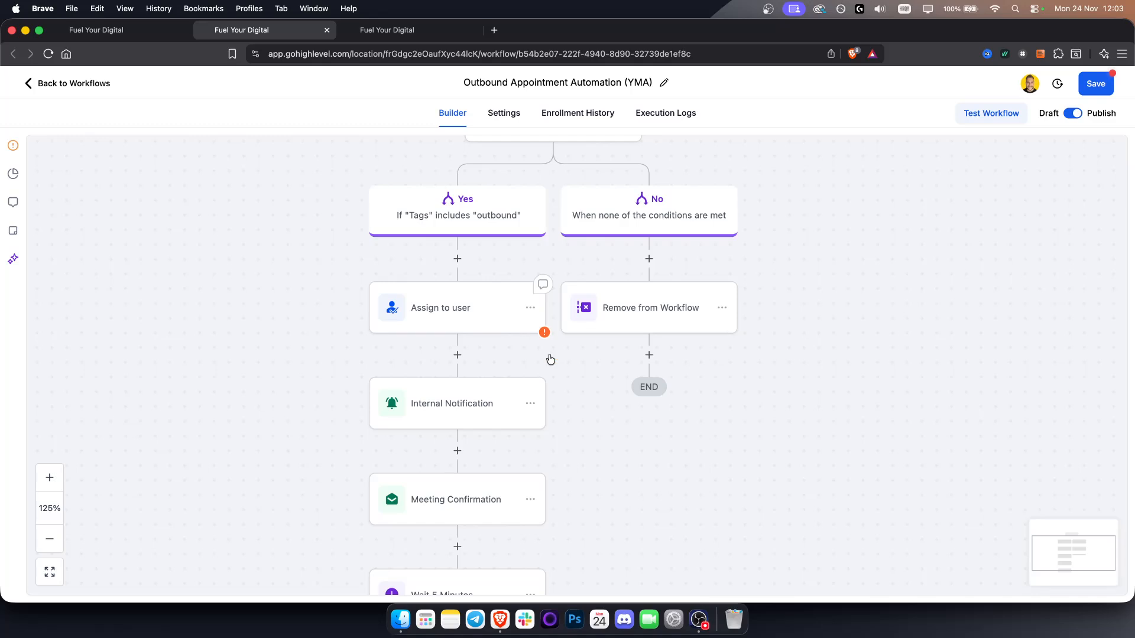
- Review the booking message in the Yes branch's Internal Notification action and save the action
scroll(603, 463, "down", 3)
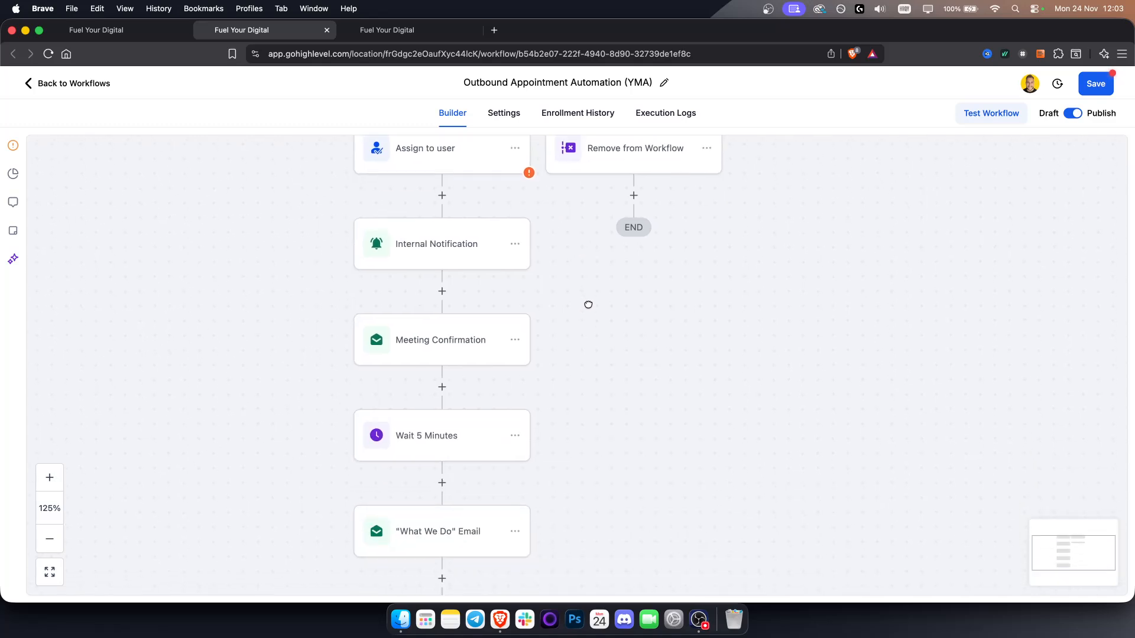
left_click(455, 252)
scroll(954, 371, "down", 8)
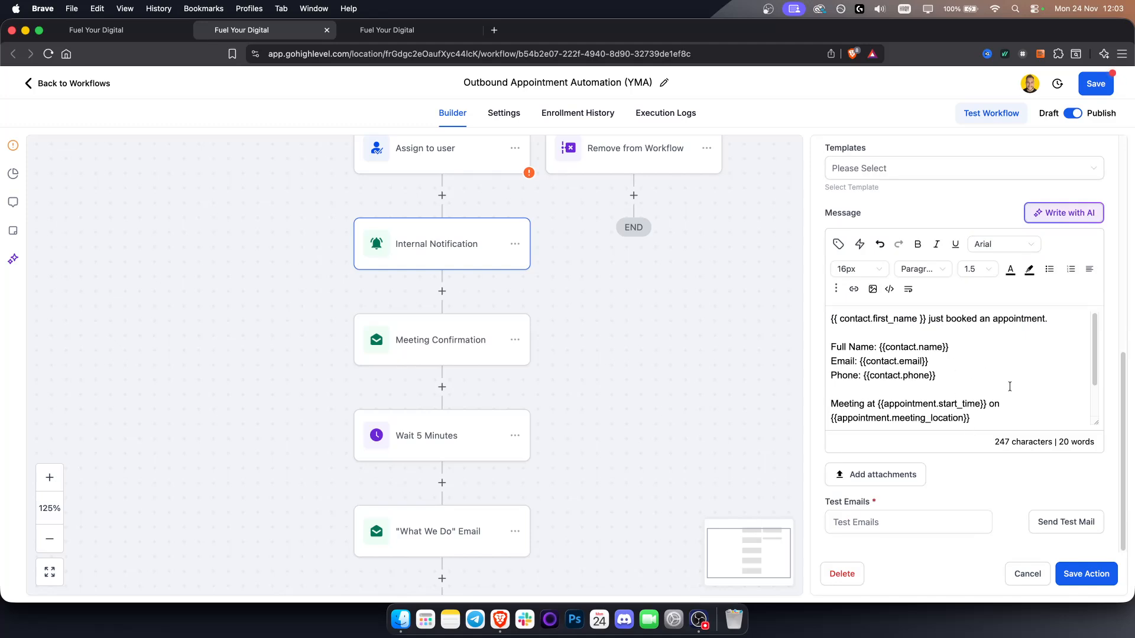
left_click(1103, 573)
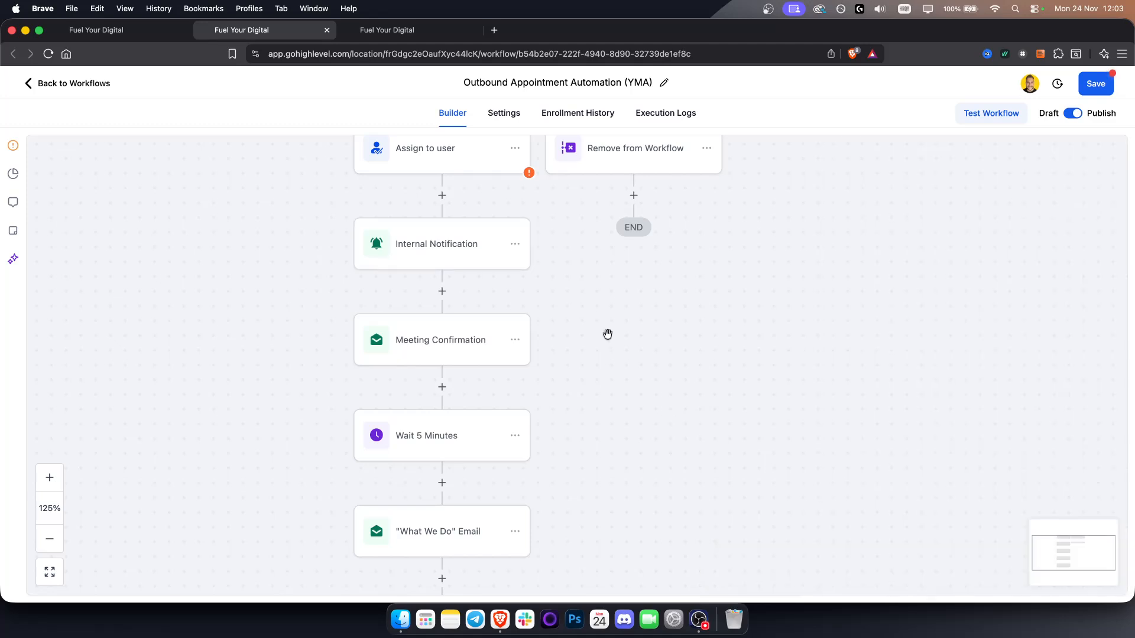
- Review the sender, subject and message of the Meeting Confirmation email action and save the action
left_click_drag(611, 362, 590, 314)
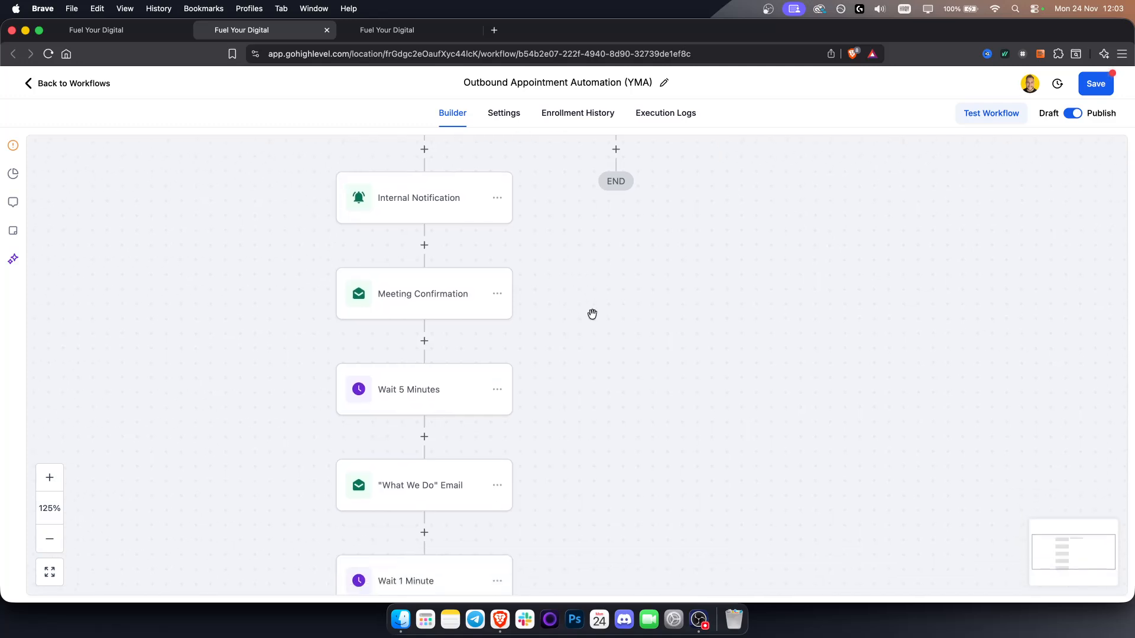
left_click(413, 306)
scroll(1024, 413, "down", 5)
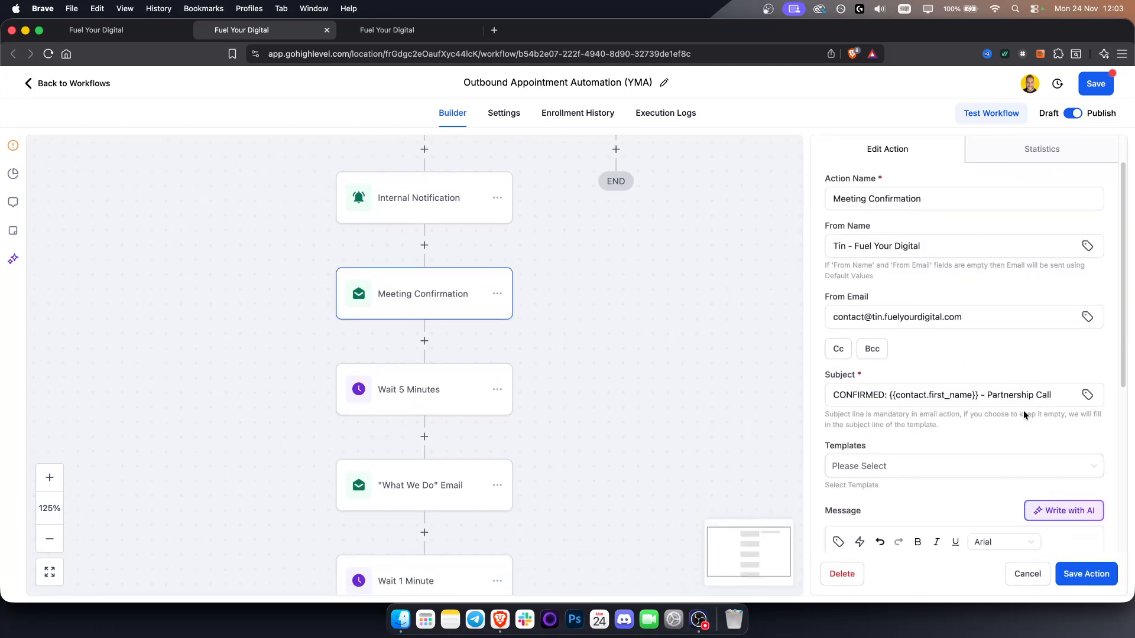
left_click(1086, 573)
- Review the full message text of the "What We Do" Email action and save the action
left_click_drag(565, 494, 586, 348)
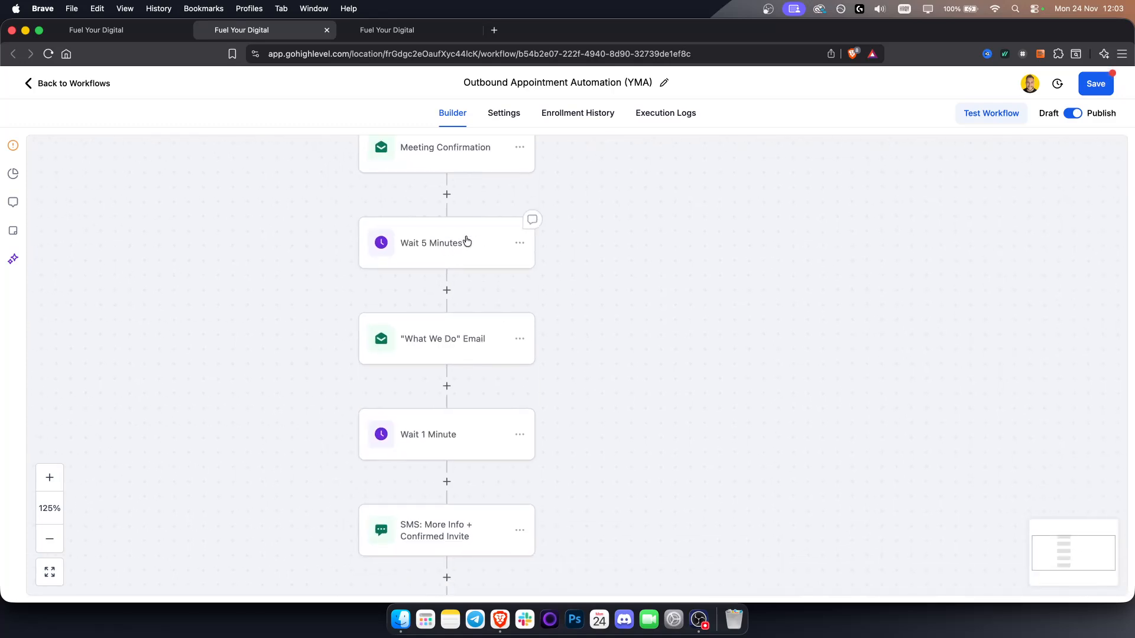
left_click(420, 354)
scroll(964, 432, "down", 6)
scroll(1018, 393, "down", 8)
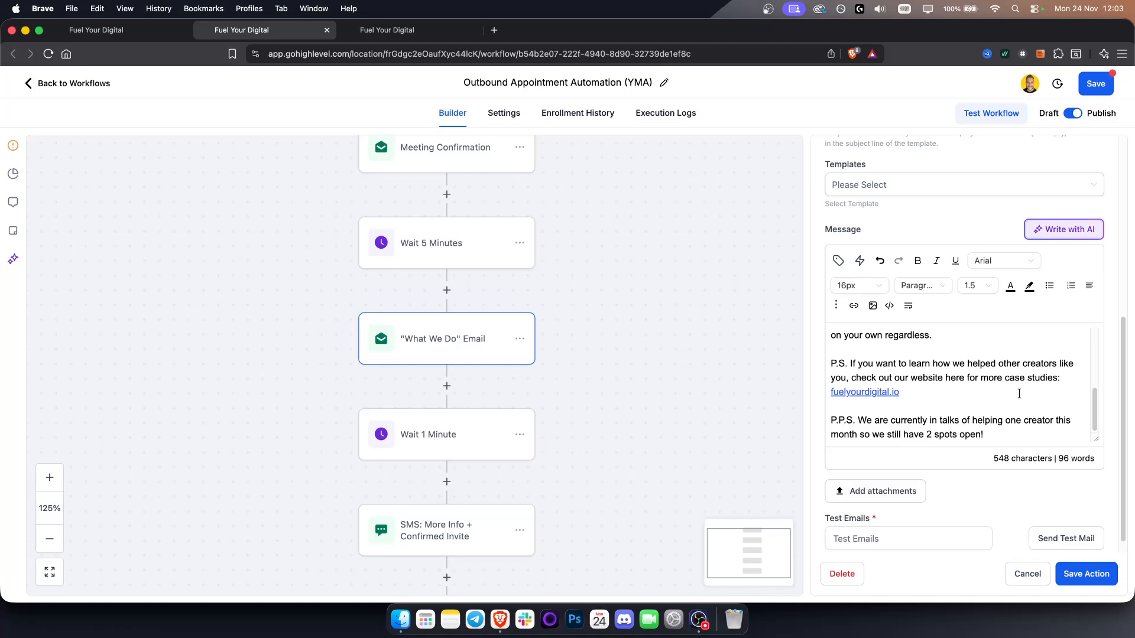
scroll(1018, 394, "up", 8)
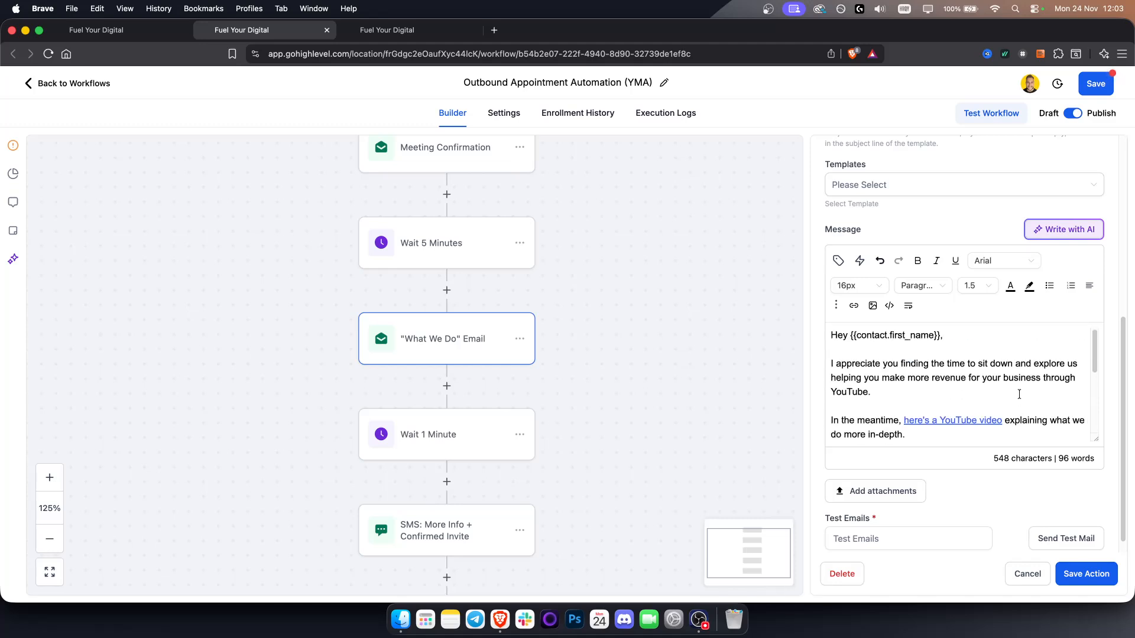
scroll(1018, 394, "down", 5)
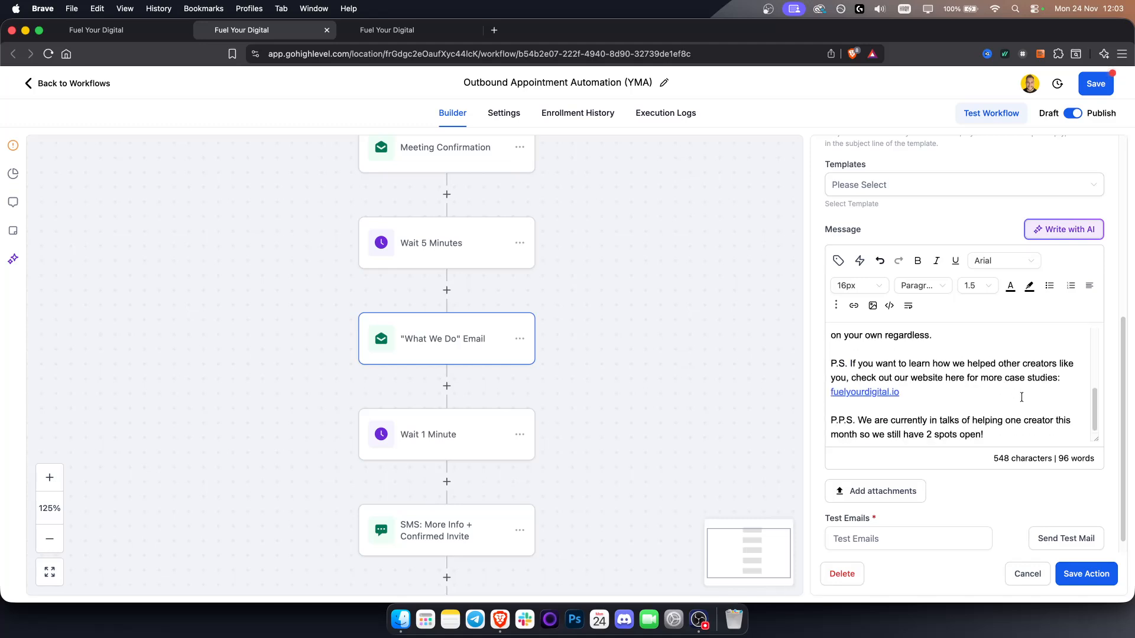
left_click(1080, 570)
- Examine the sequence of waits, SMS and email reminders between the "What We Do" Email and the 2 Minutes Before Appointment wait
left_click_drag(596, 409, 593, 289)
left_click_drag(581, 428, 551, 363)
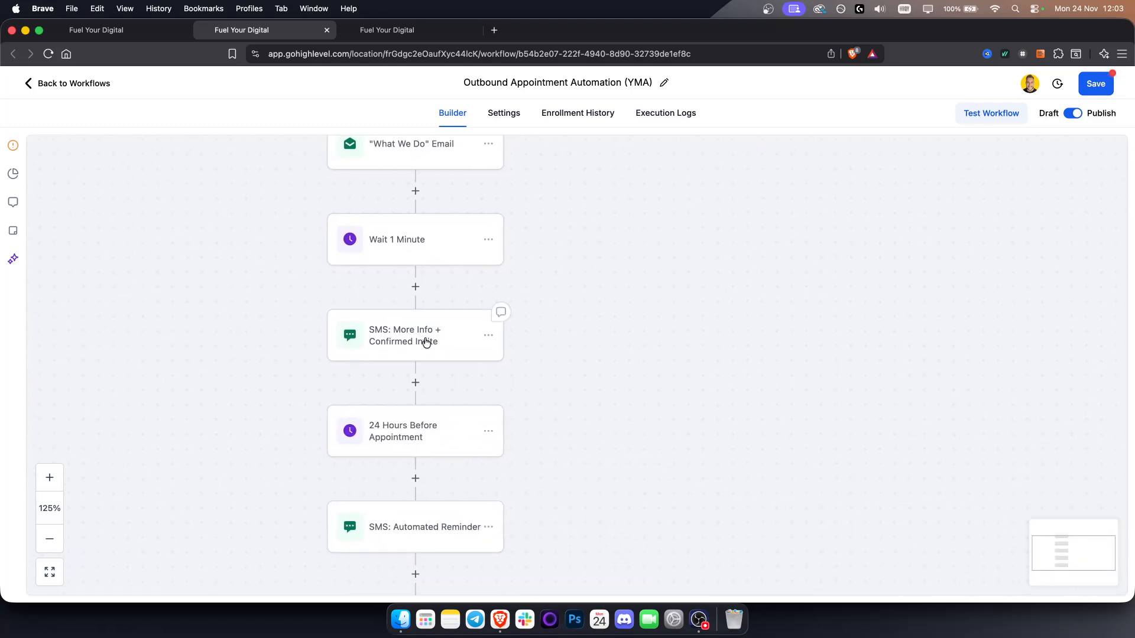
scroll(449, 355, "down", 4)
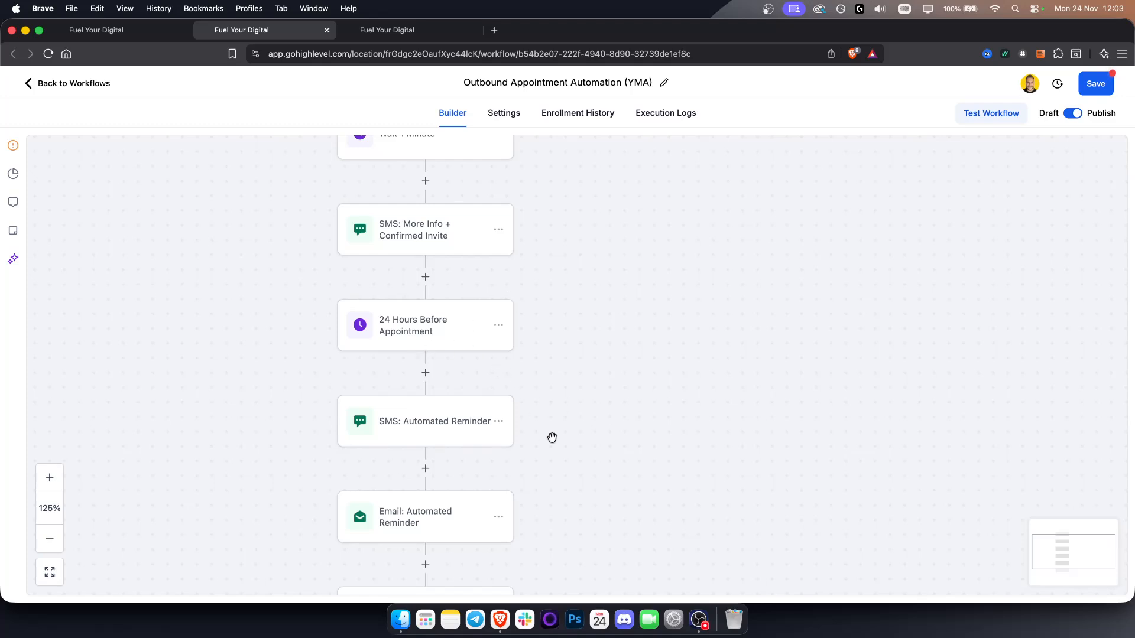
scroll(544, 467, "down", 5)
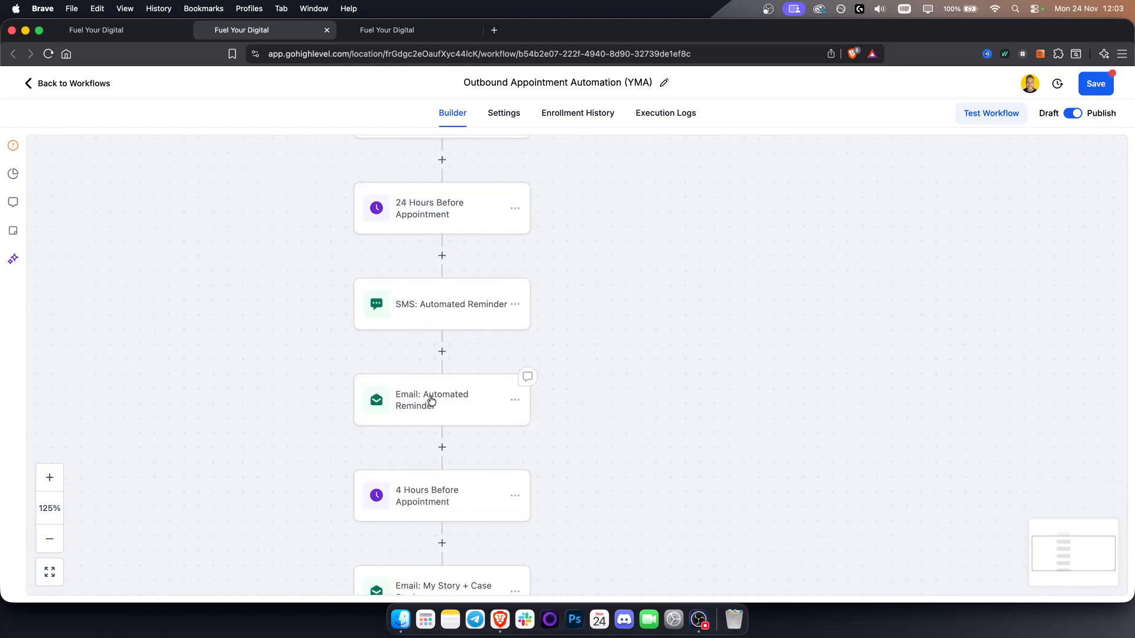
left_click_drag(580, 489, 582, 355)
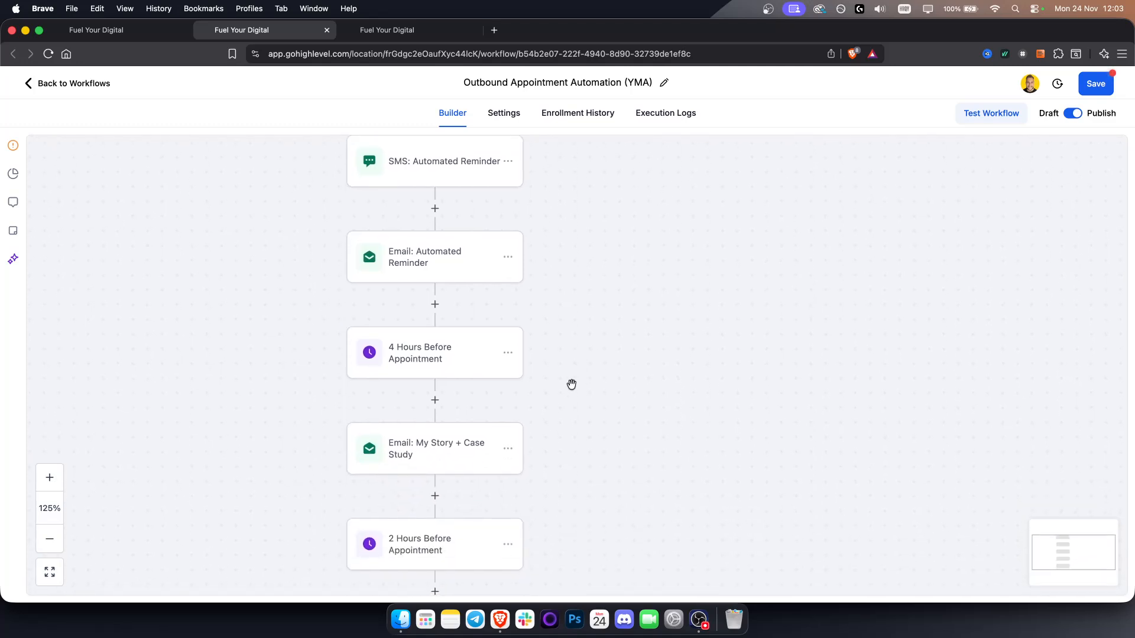
scroll(575, 372, "down", 2)
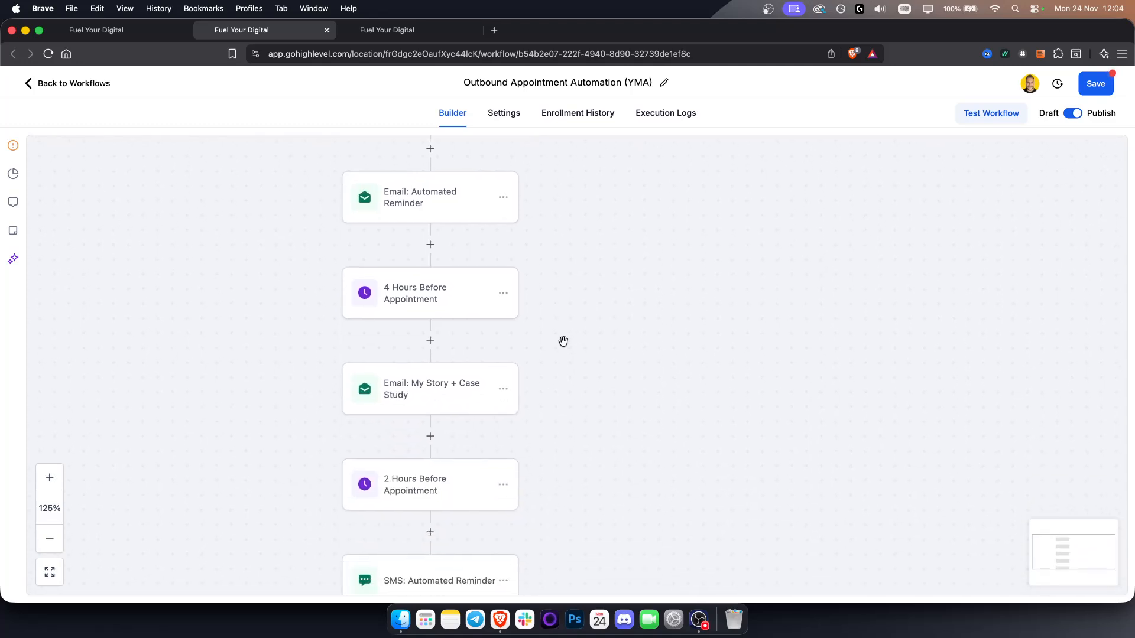
left_click_drag(547, 465, 534, 410)
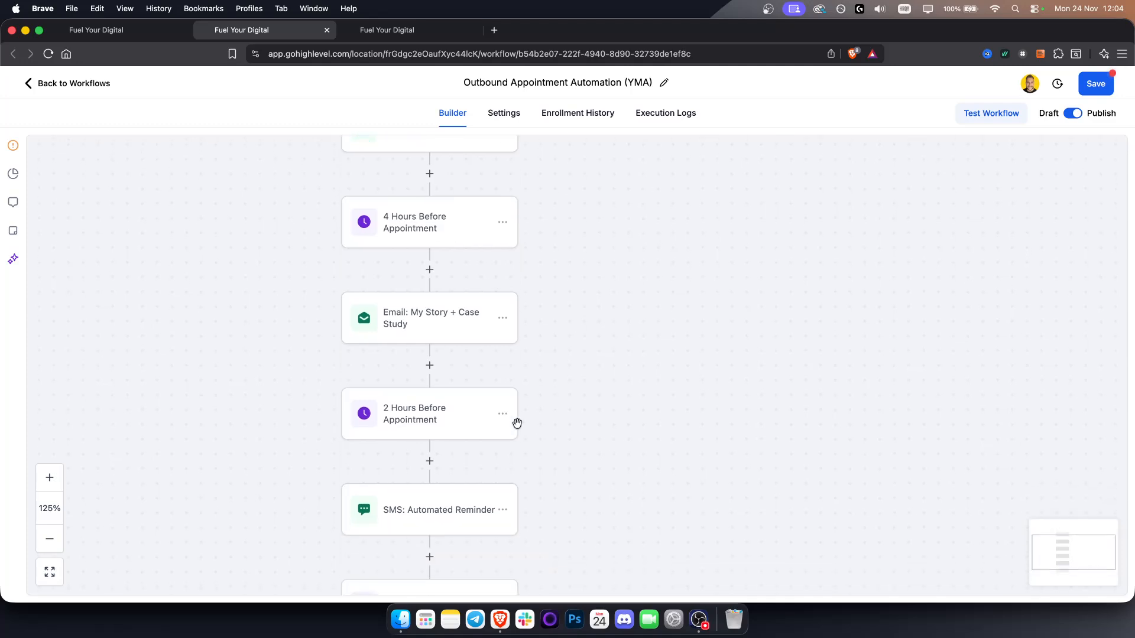
left_click_drag(562, 537, 552, 413)
left_click_drag(454, 523, 425, 456)
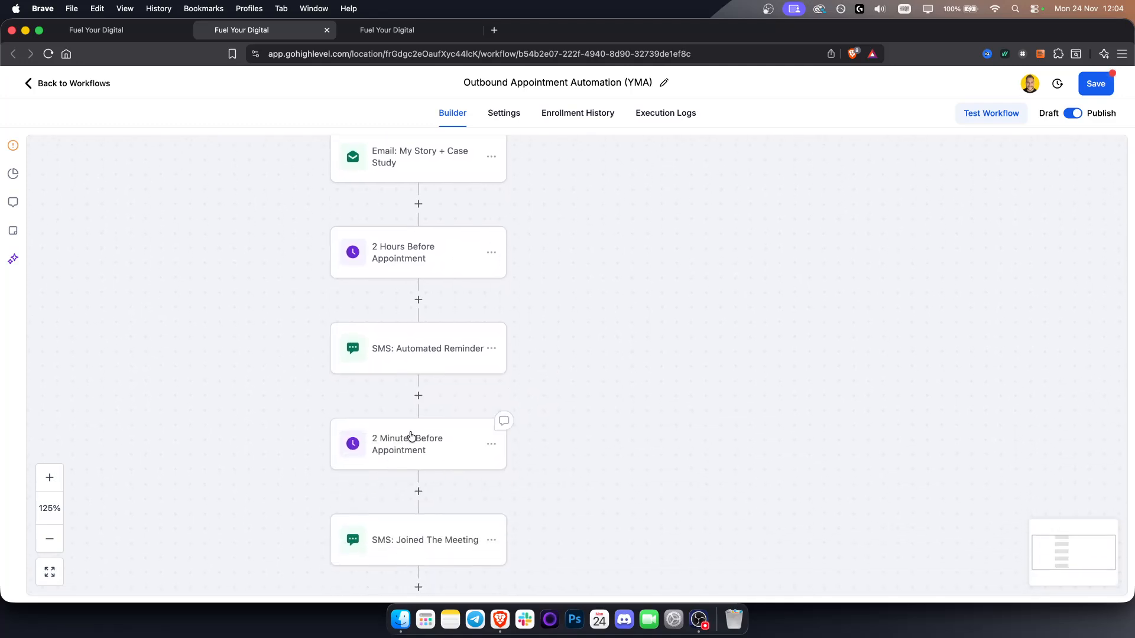
left_click_drag(496, 406, 567, 457)
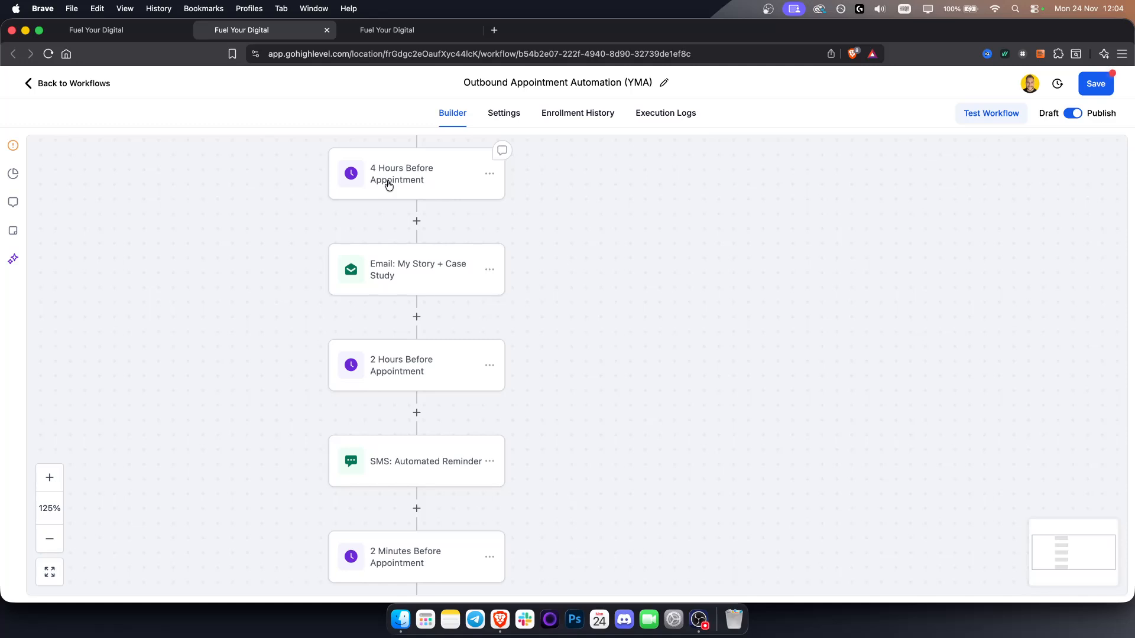
- Review the message of the SMS: Joined The Meeting action near the workflow's end and save the action
scroll(591, 396, "down", 3)
scroll(597, 432, "down", 8)
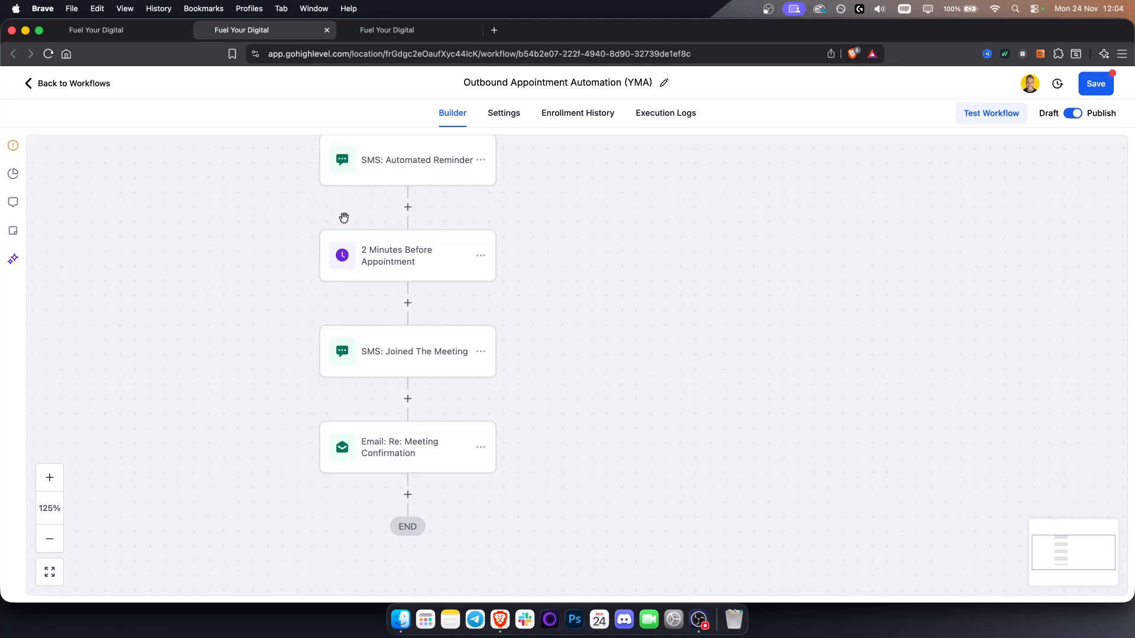
left_click(416, 368)
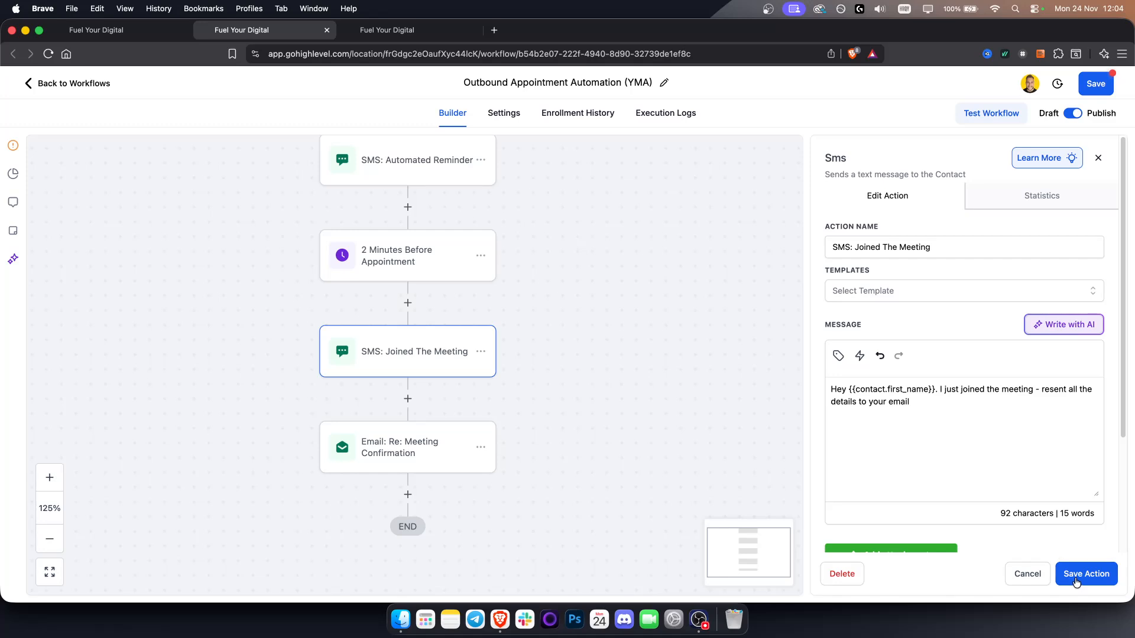
left_click(1075, 581)
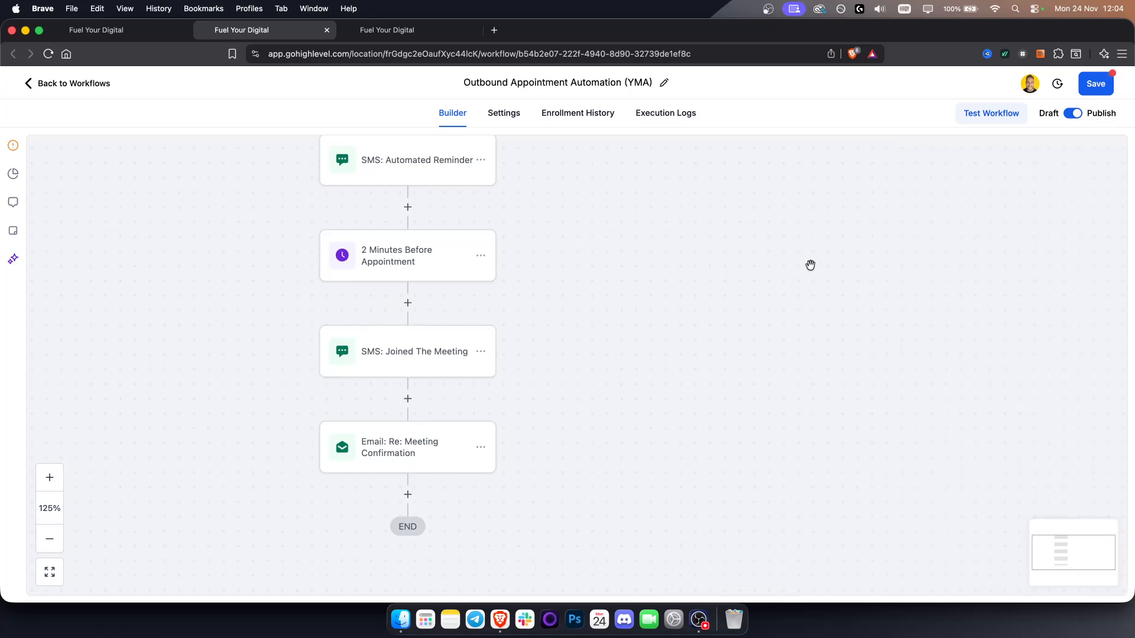
- Return to the workflow's trigger and save the Outbound Appointment Automation (YMA) workflow
scroll(658, 193, "up", 15)
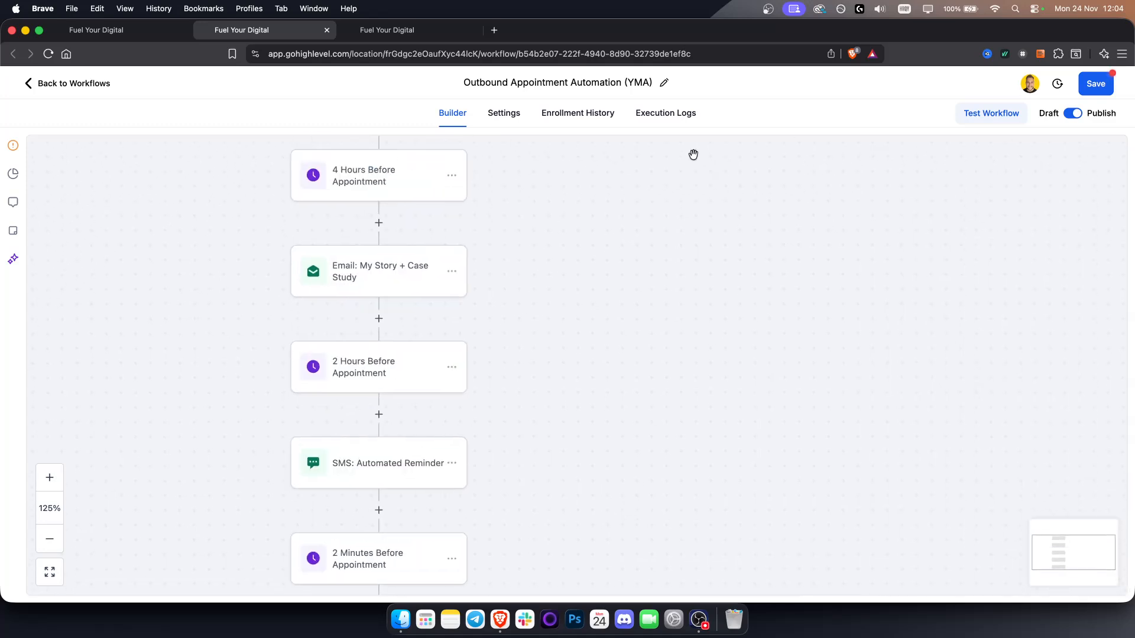
scroll(683, 288, "up", 20)
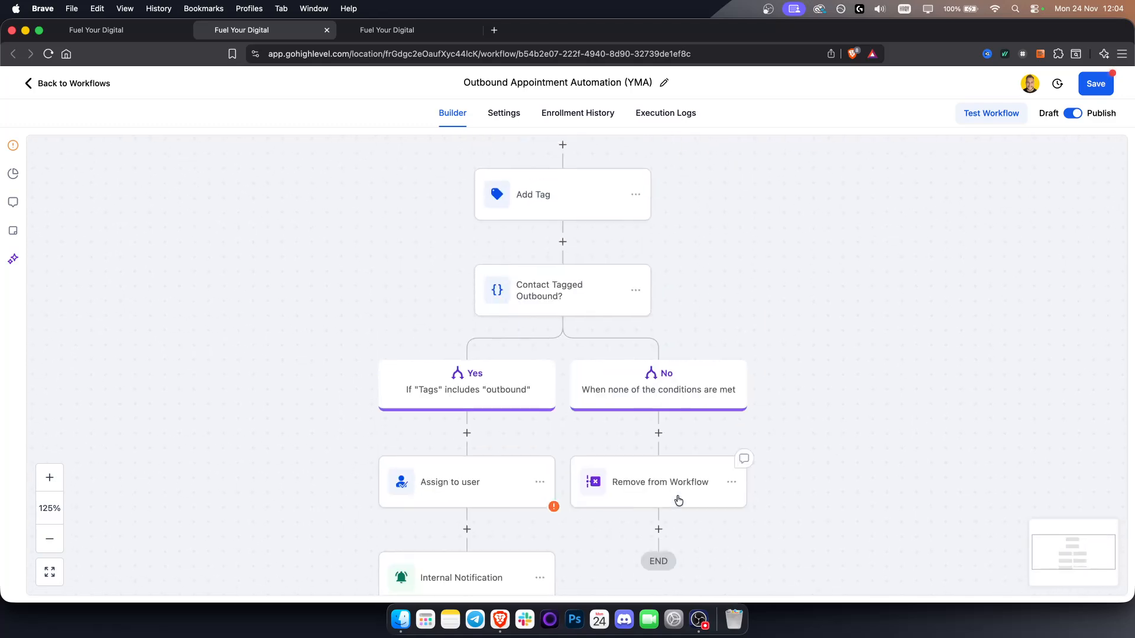
mouse_move(755, 316)
left_mouse_down()
mouse_move(755, 372)
mouse_move(755, 336)
left_mouse_up()
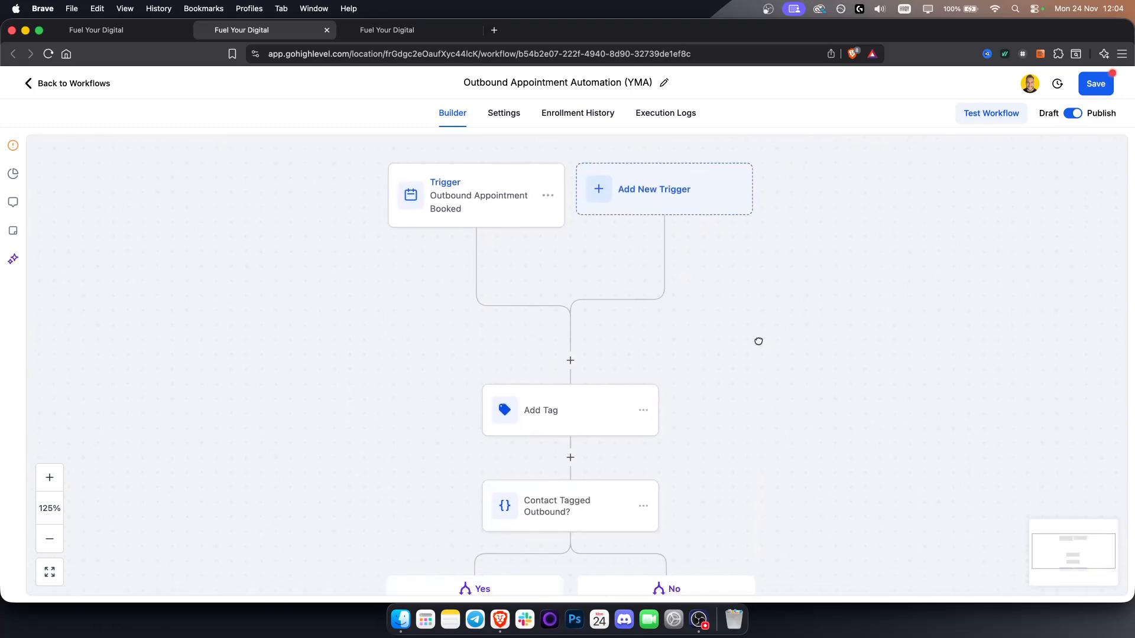
left_click(1103, 86)
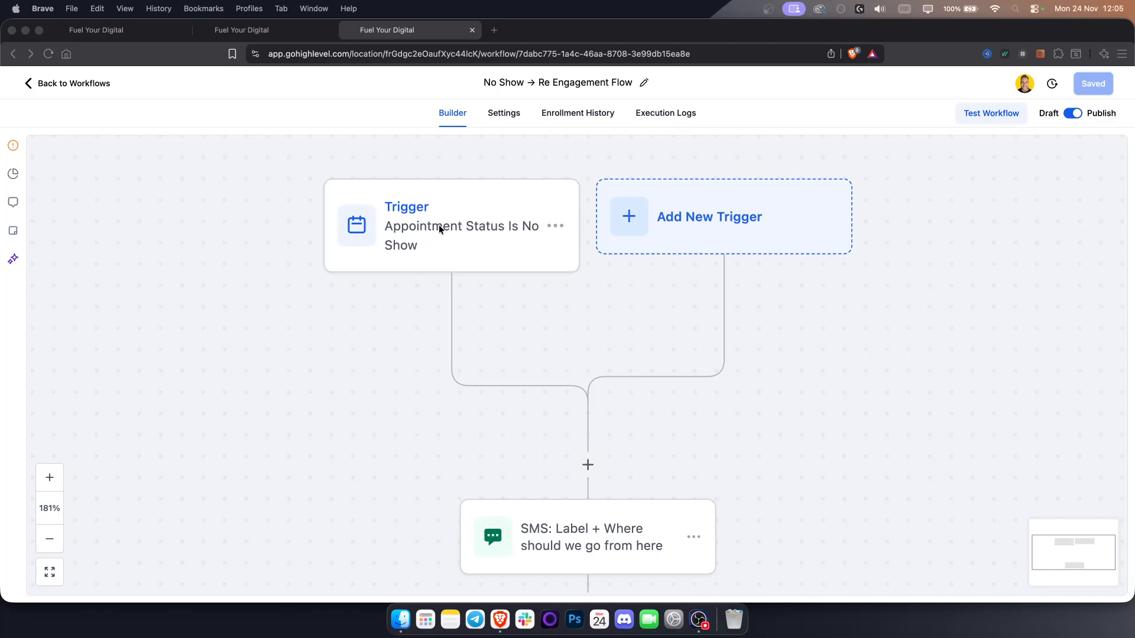
- Review the event type and status filters of the Appointment Status Is No Show trigger in the No Show → Re Engagement Flow and save it
scroll(442, 254, "up", 1)
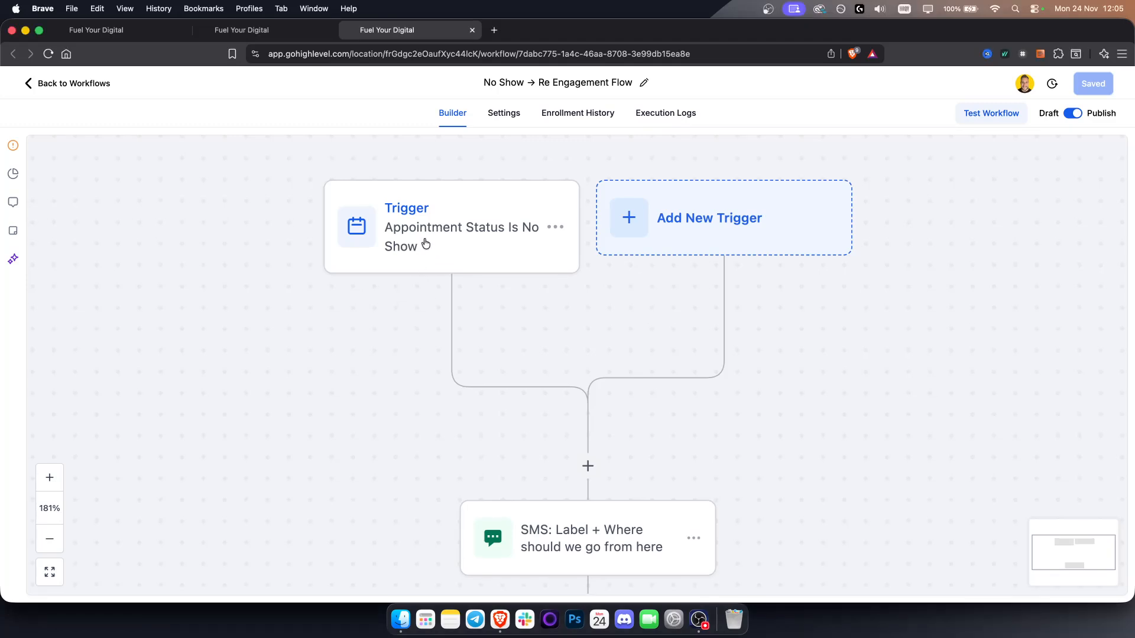
left_click(488, 241)
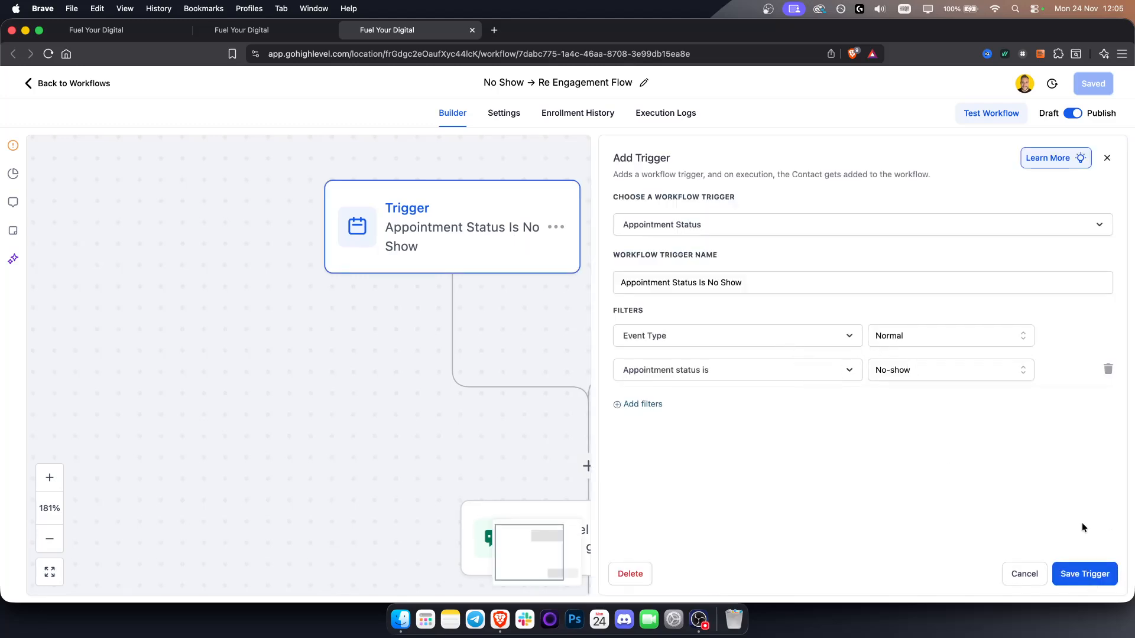
left_click(1099, 583)
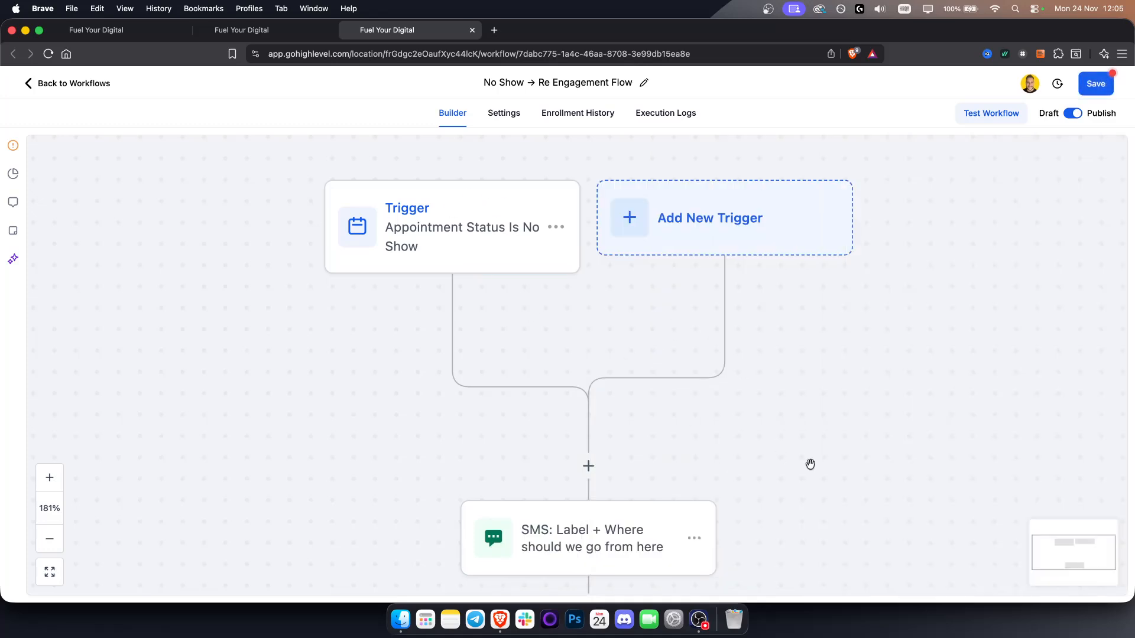
- Review the message of the SMS: Label + Where should we go from here action, highlighting its closing question, and save the action
scroll(808, 463, "down", 5)
scroll(766, 455, "down", 3)
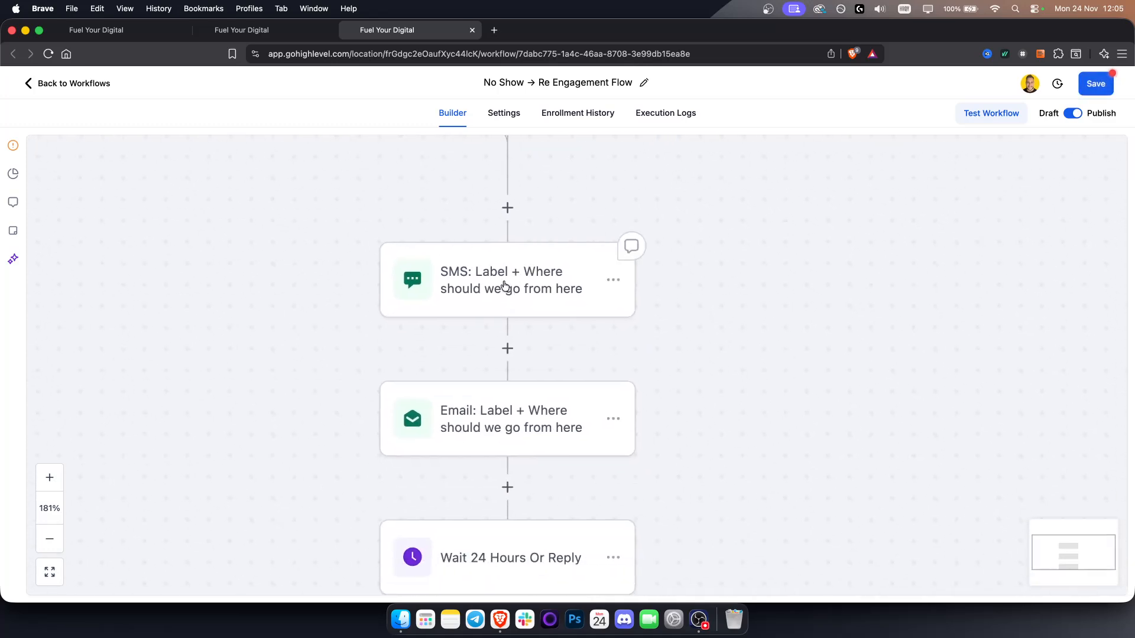
left_click(514, 281)
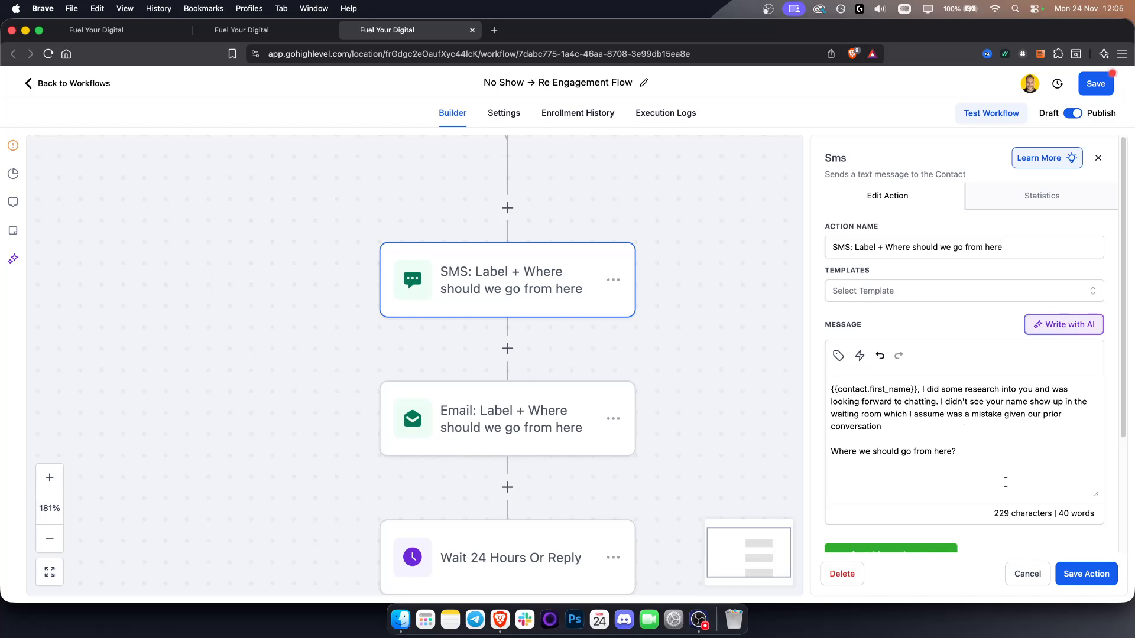
left_click_drag(982, 455, 798, 456)
left_click(1092, 577)
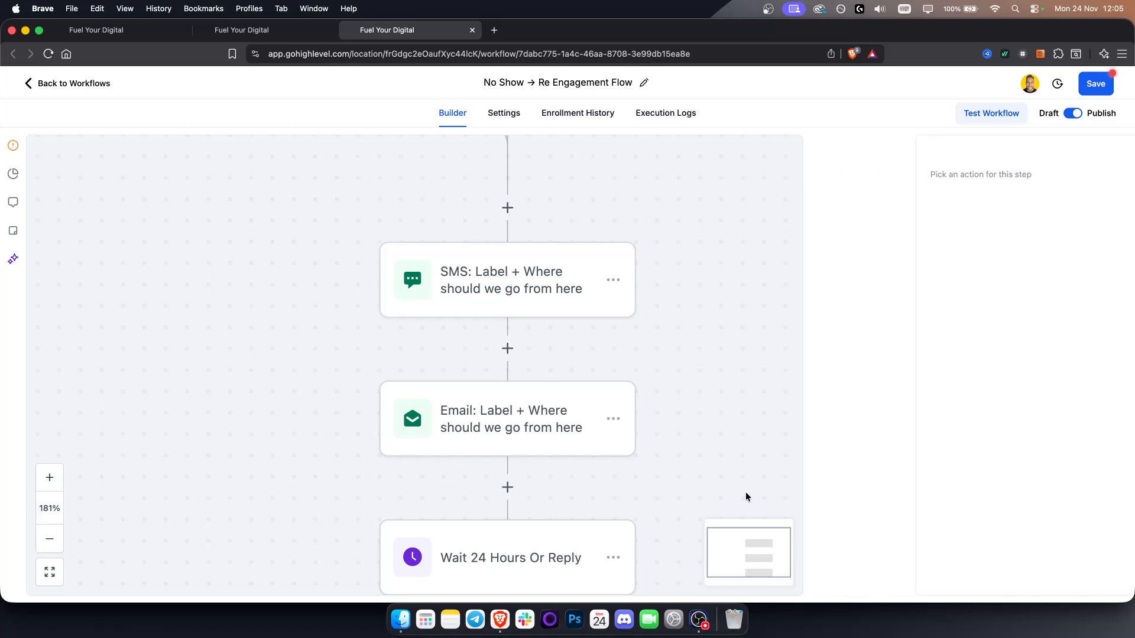
- Review the message of the SMS: Case Study + Follow Up action on the first no-reply branch and save the action
scroll(750, 499, "down", 5)
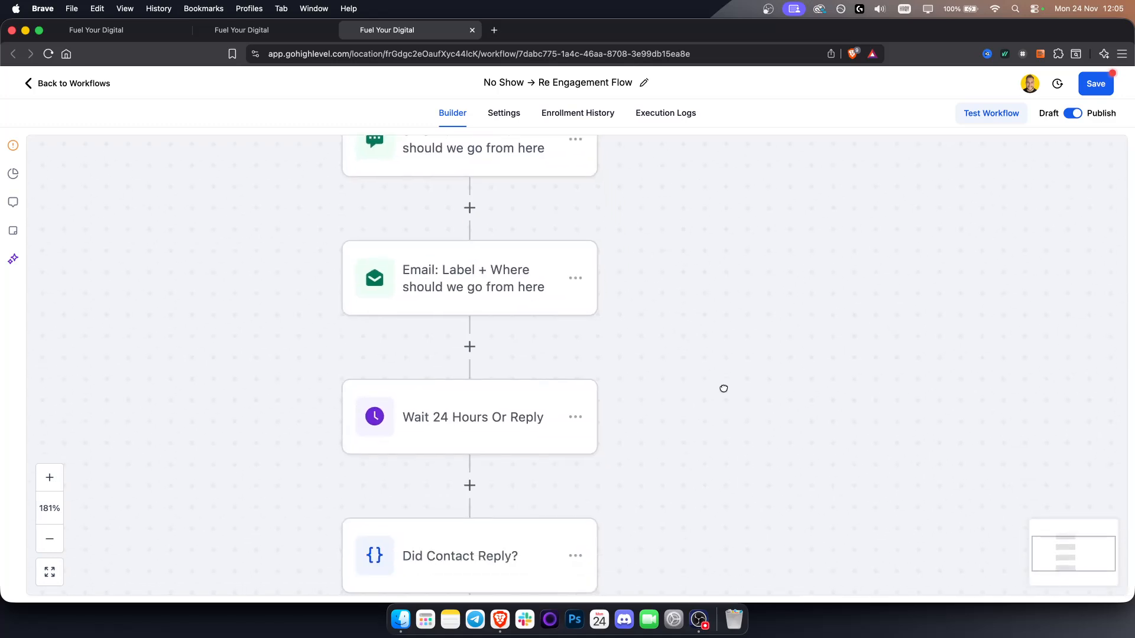
scroll(722, 334, "down", 2)
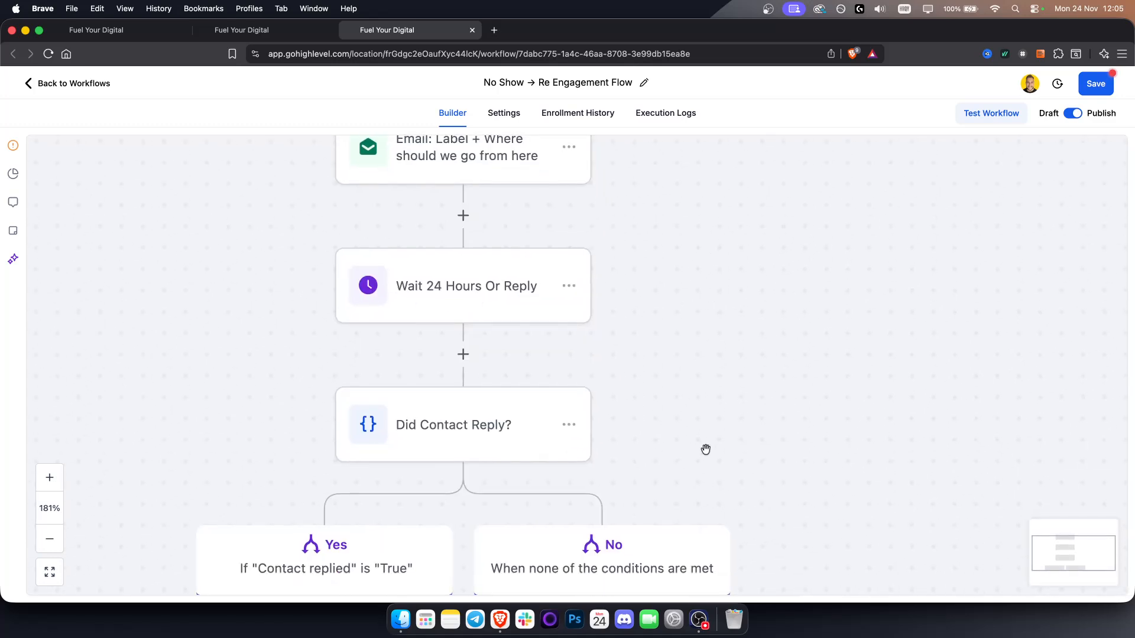
left_click_drag(706, 451, 754, 267)
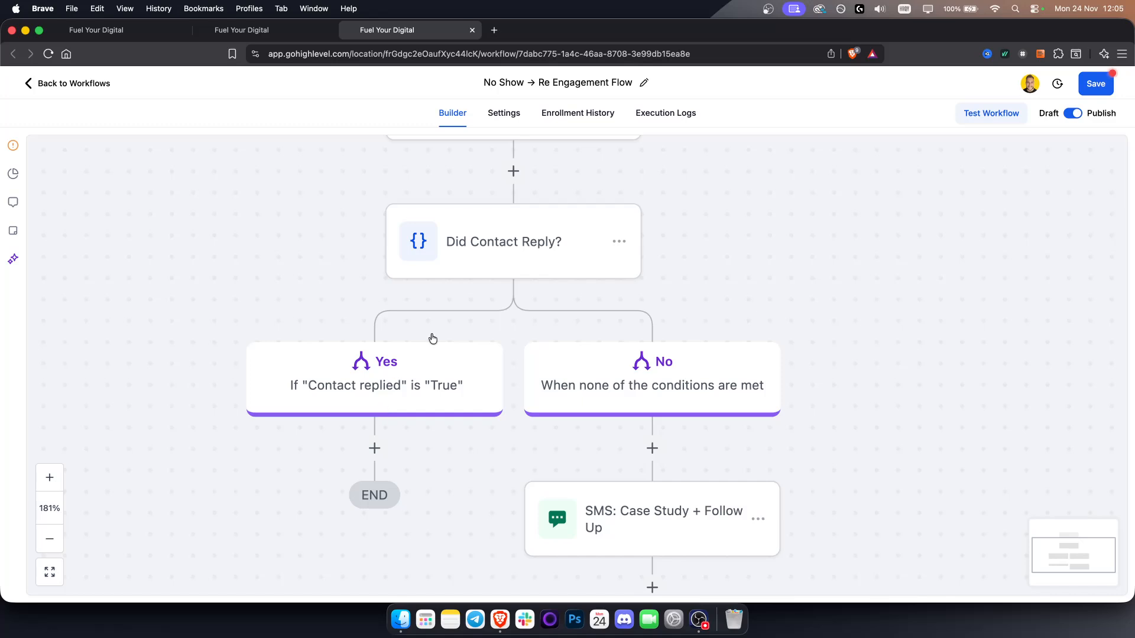
left_click_drag(886, 477, 789, 264)
left_click_drag(787, 531, 777, 487)
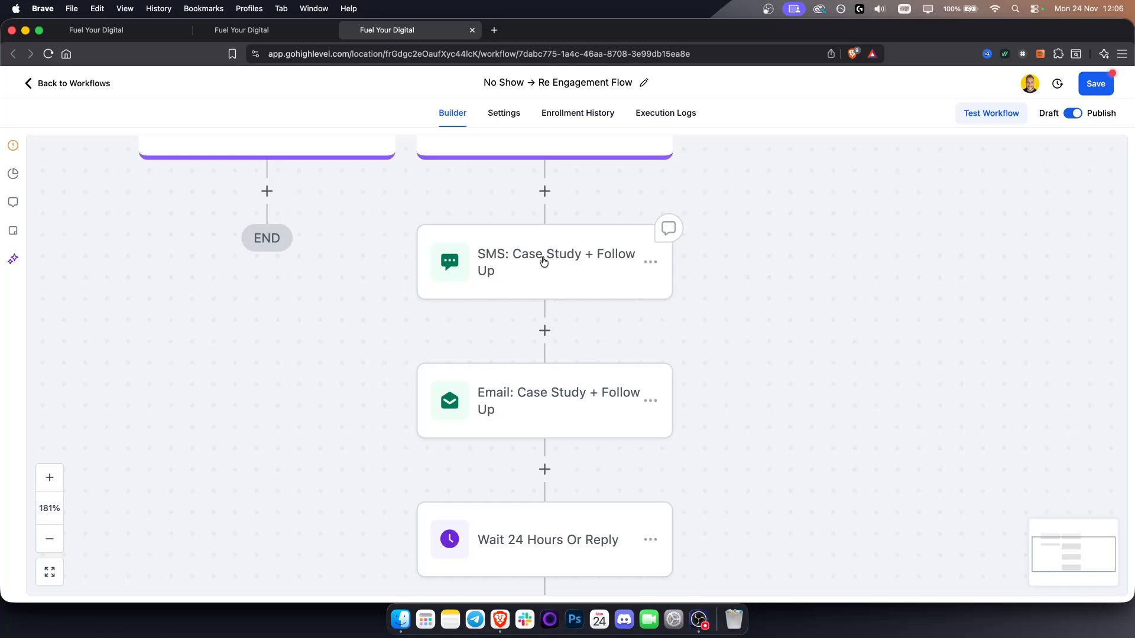
left_click(543, 261)
scroll(913, 410, "down", 1)
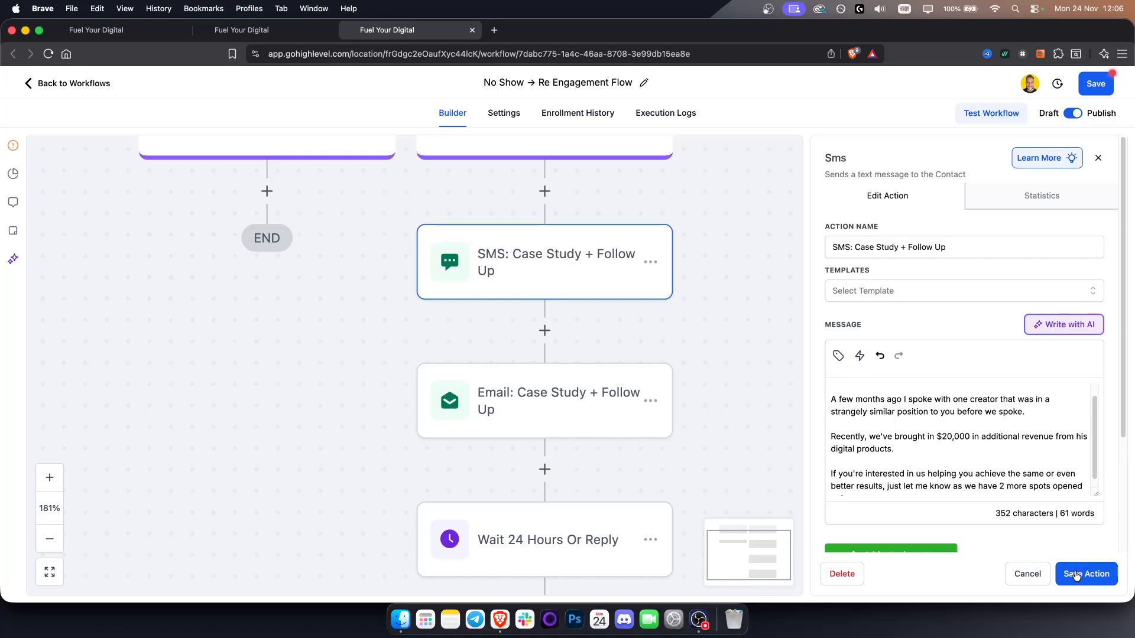
left_click(1075, 577)
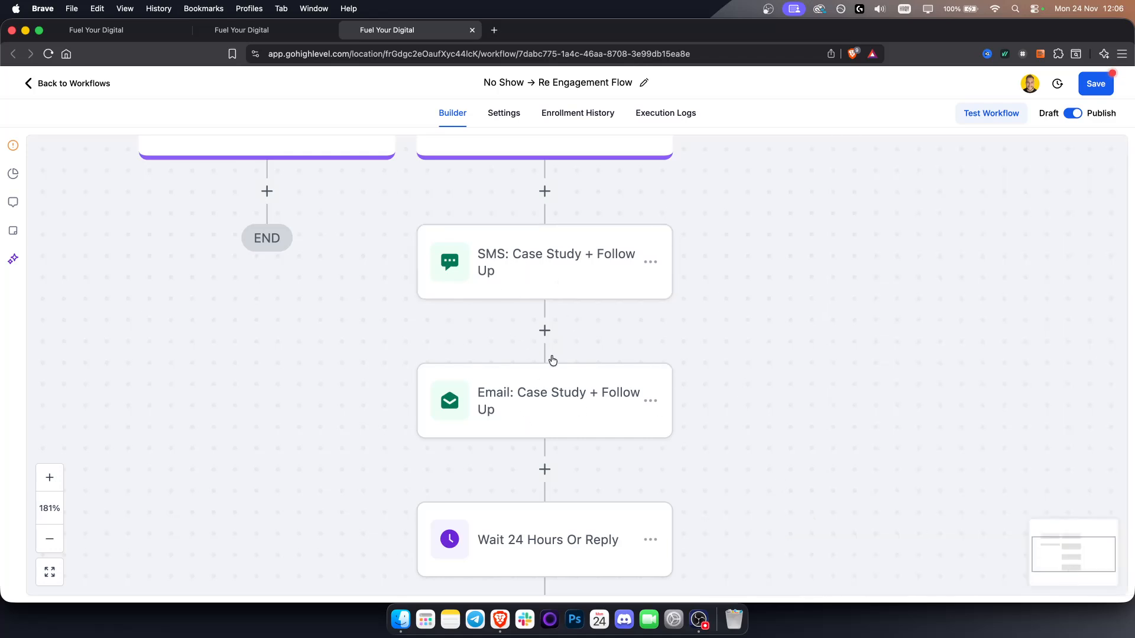
- Review the message of the SMS: Given up? action on the second no-reply branch, highlighting its text, and save the action
left_click_drag(798, 537, 762, 287)
left_click_drag(758, 417, 760, 261)
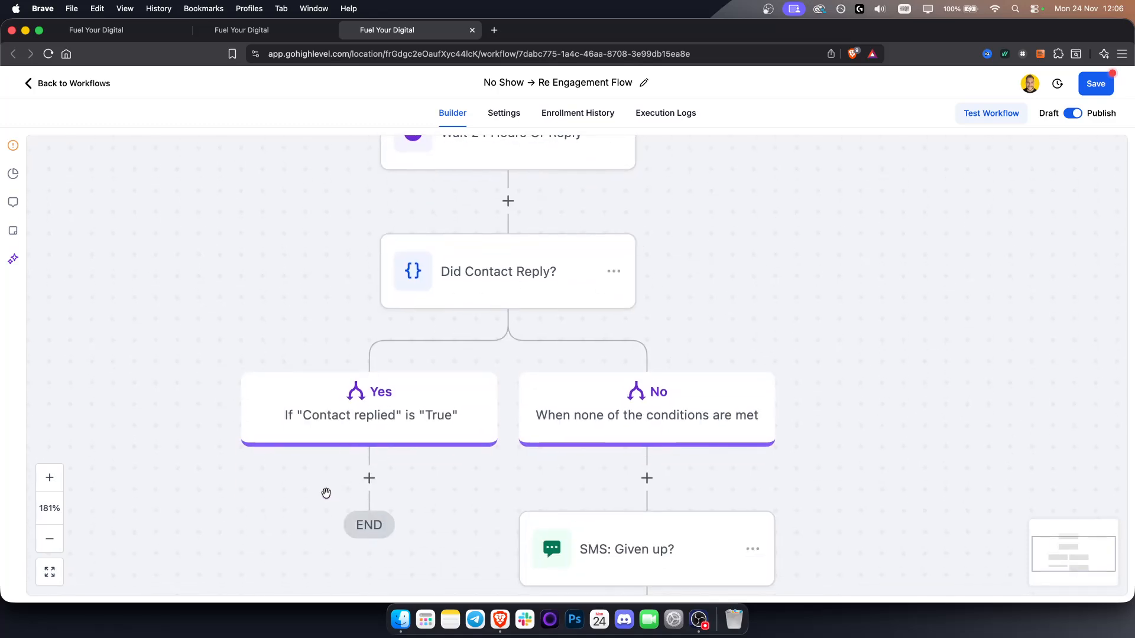
left_click_drag(893, 473, 808, 278)
left_click_drag(794, 465, 760, 374)
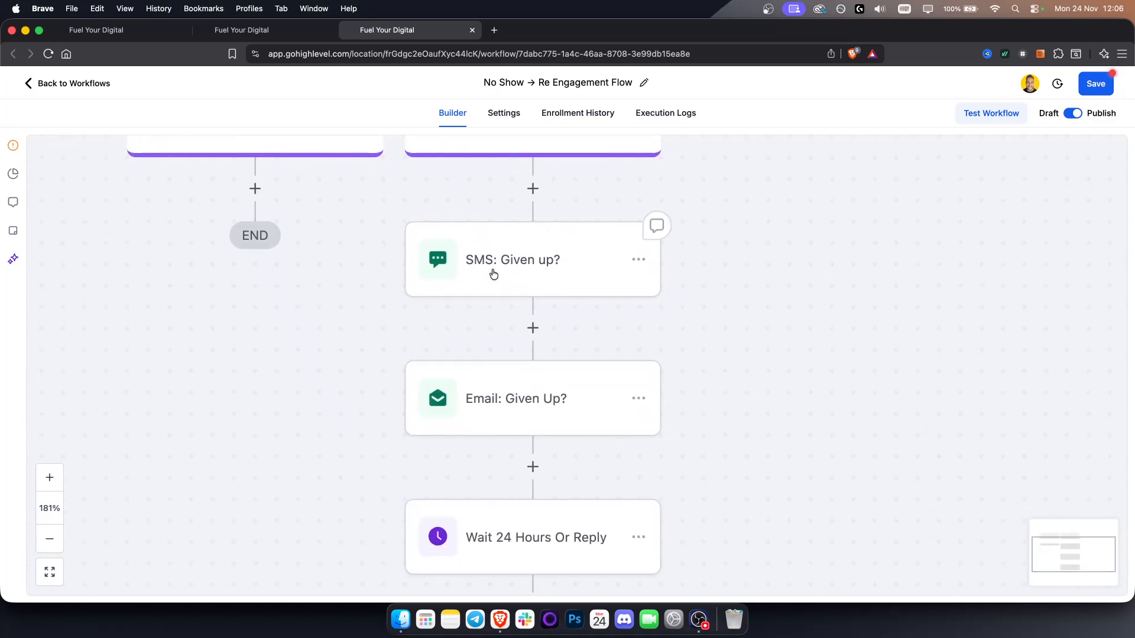
left_click(536, 274)
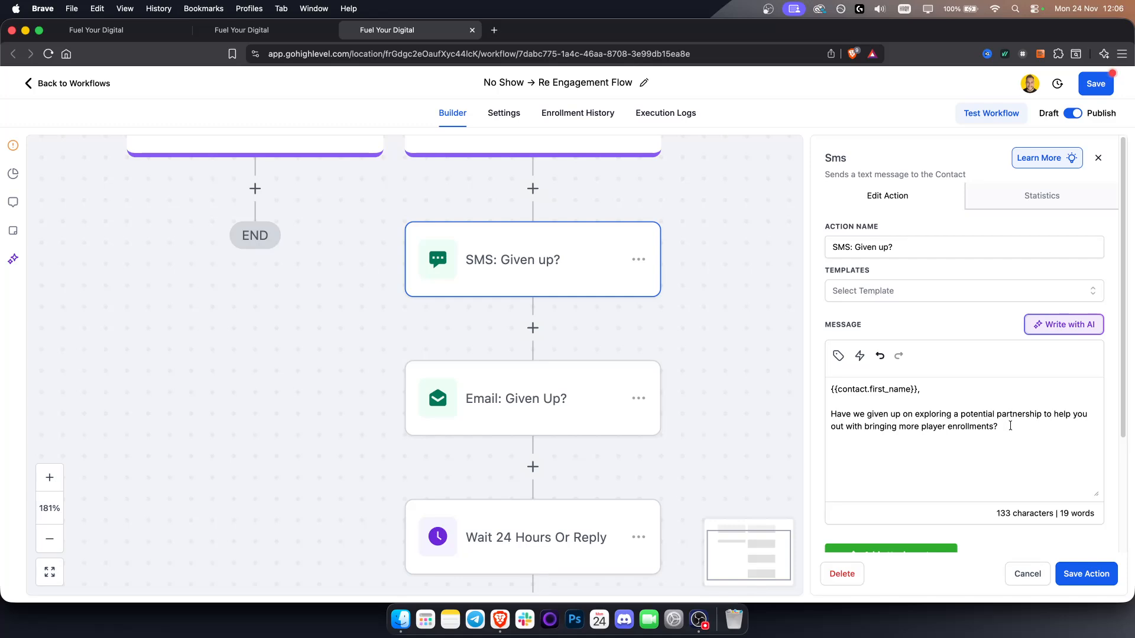
left_click_drag(1010, 426, 811, 394)
left_click(988, 427)
left_click(1094, 576)
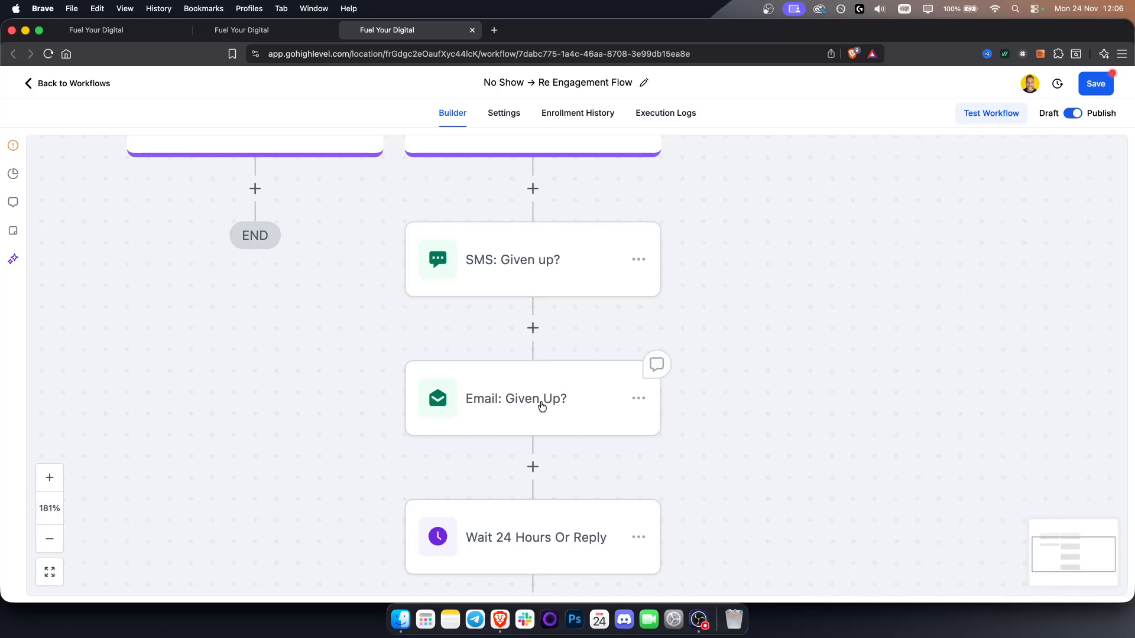
- Review the pipeline and opportunity settings of the Move To Long Term Nurture action on the last no-reply branch and save the action
left_click_drag(764, 534, 765, 327)
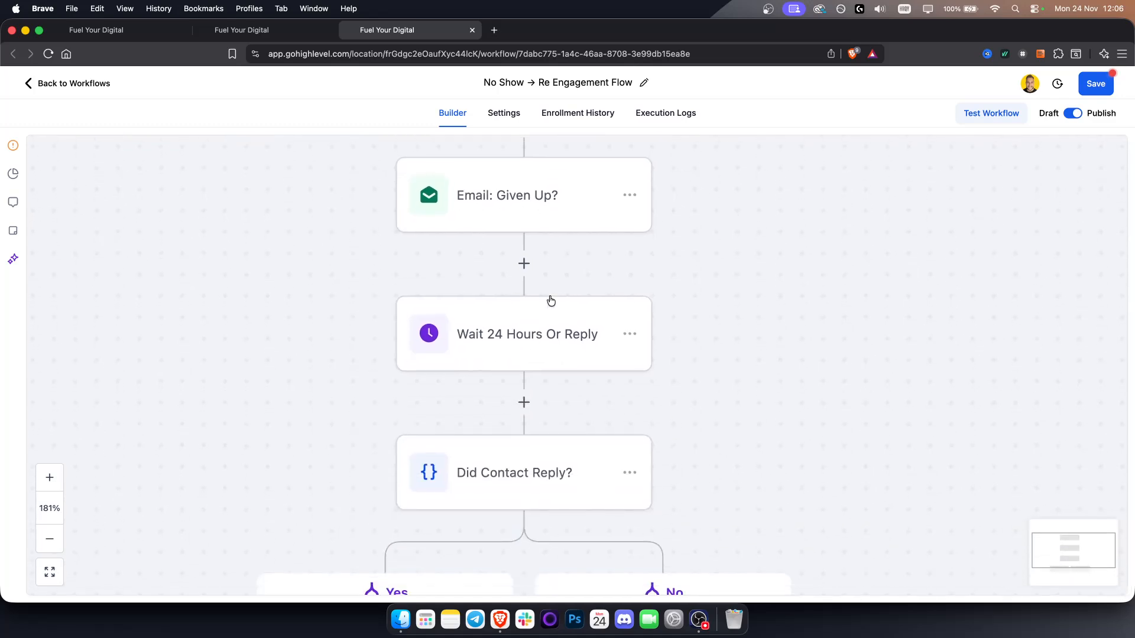
scroll(435, 343, "down", 5)
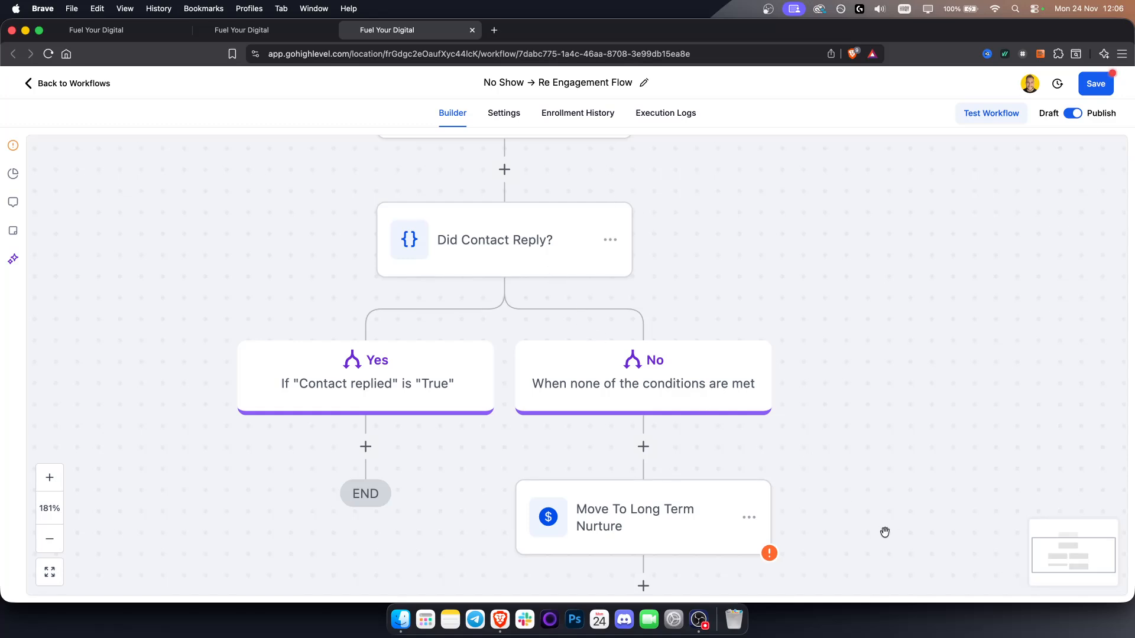
scroll(884, 534, "down", 3)
left_click(608, 451)
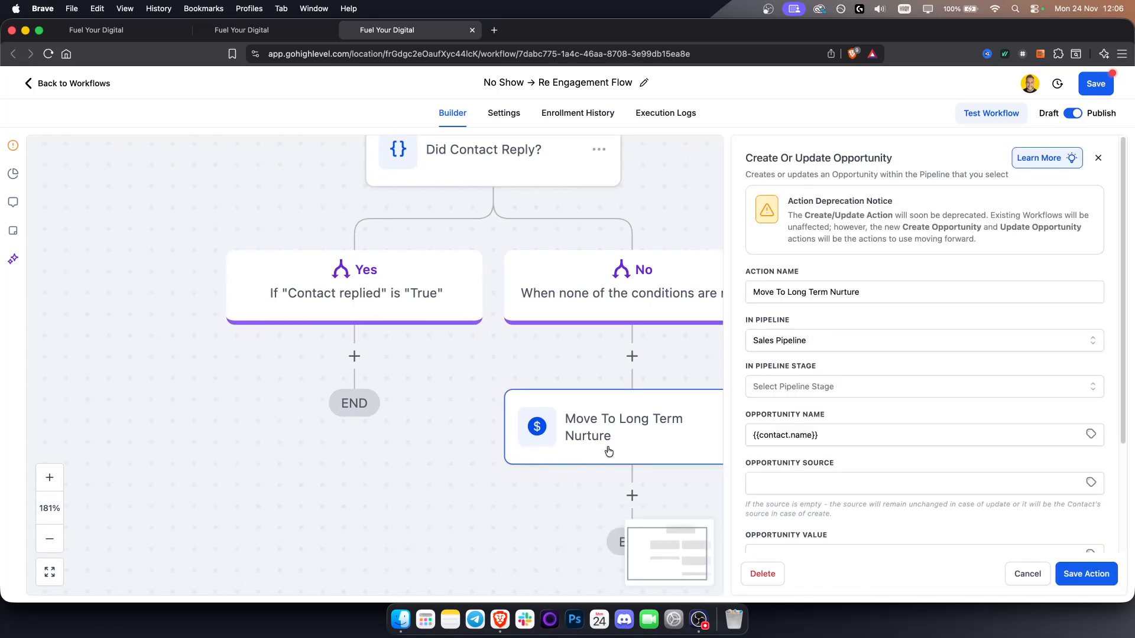
scroll(827, 331, "down", 1)
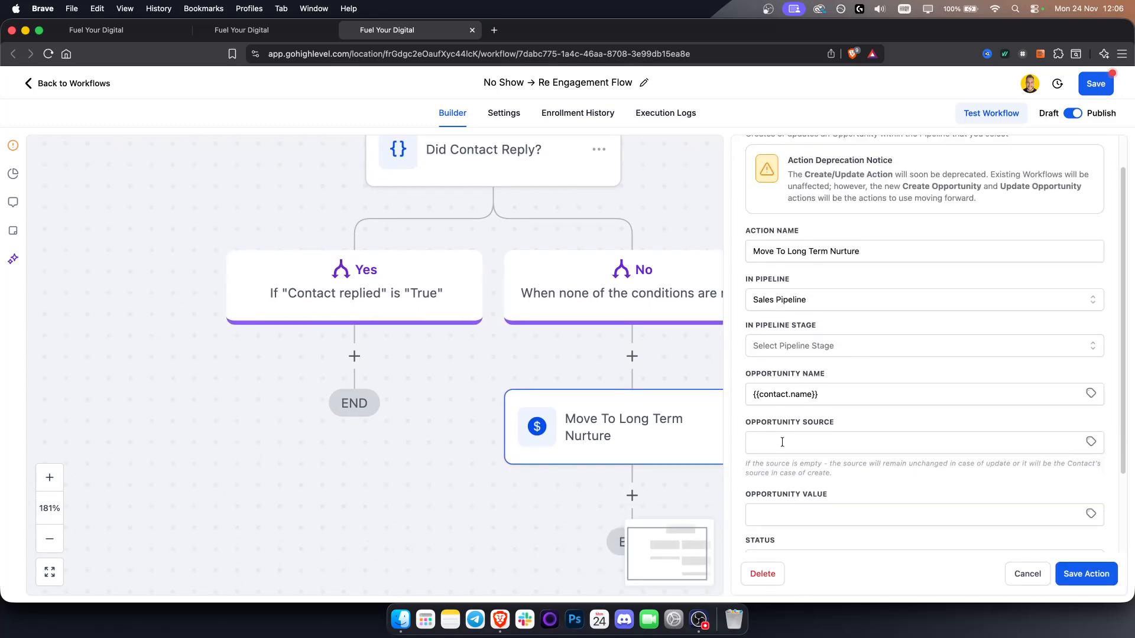
scroll(782, 446, "down", 2)
left_click(1093, 570)
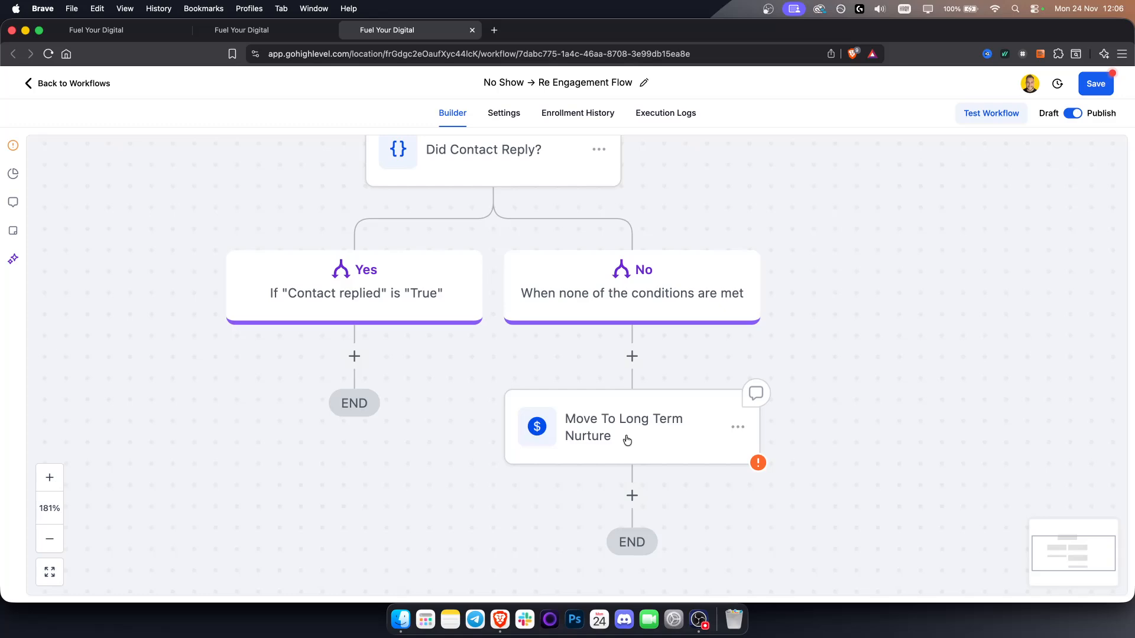
- Look back through the No Show → Re Engagement Flow from its end up to the Appointment Status Is No Show trigger
scroll(851, 175, "up", 10)
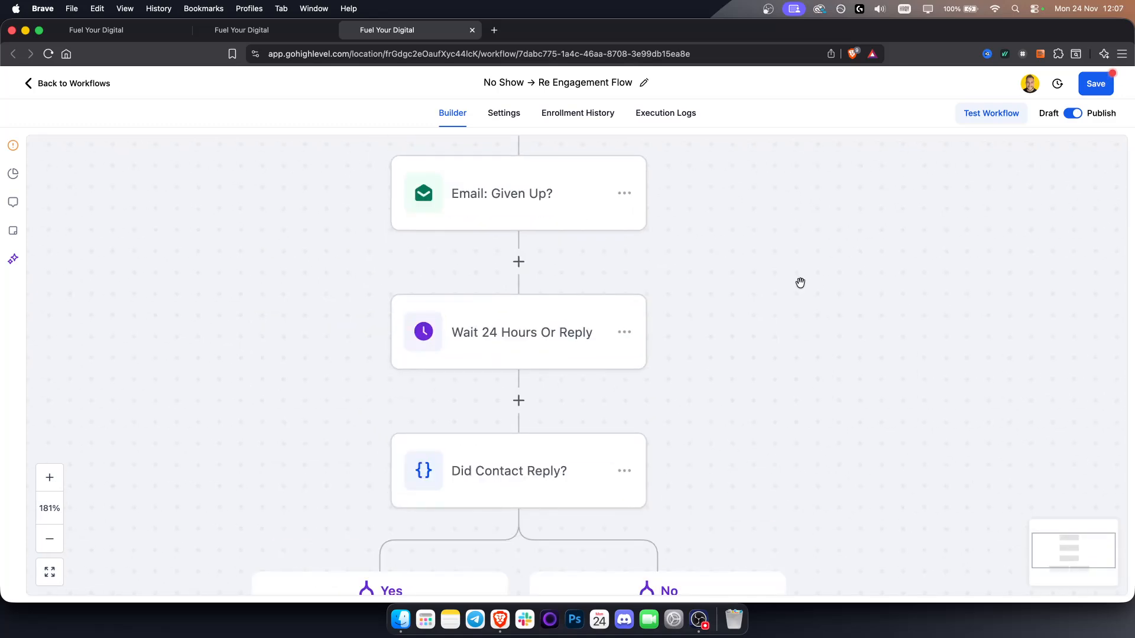
scroll(791, 393, "up", 15)
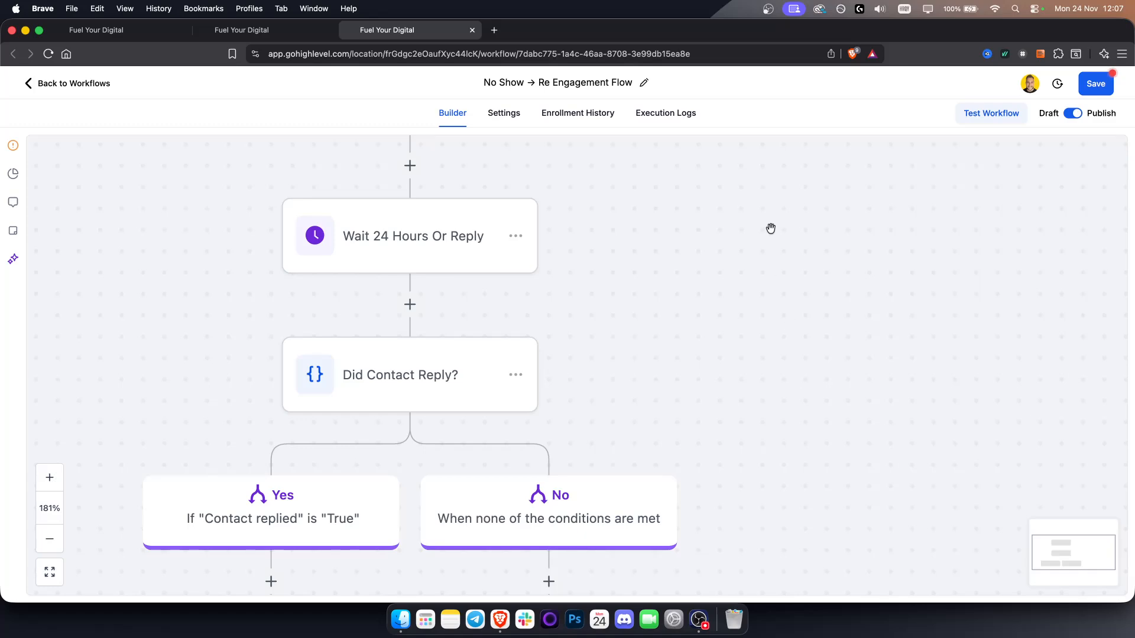
scroll(751, 321, "up", 20)
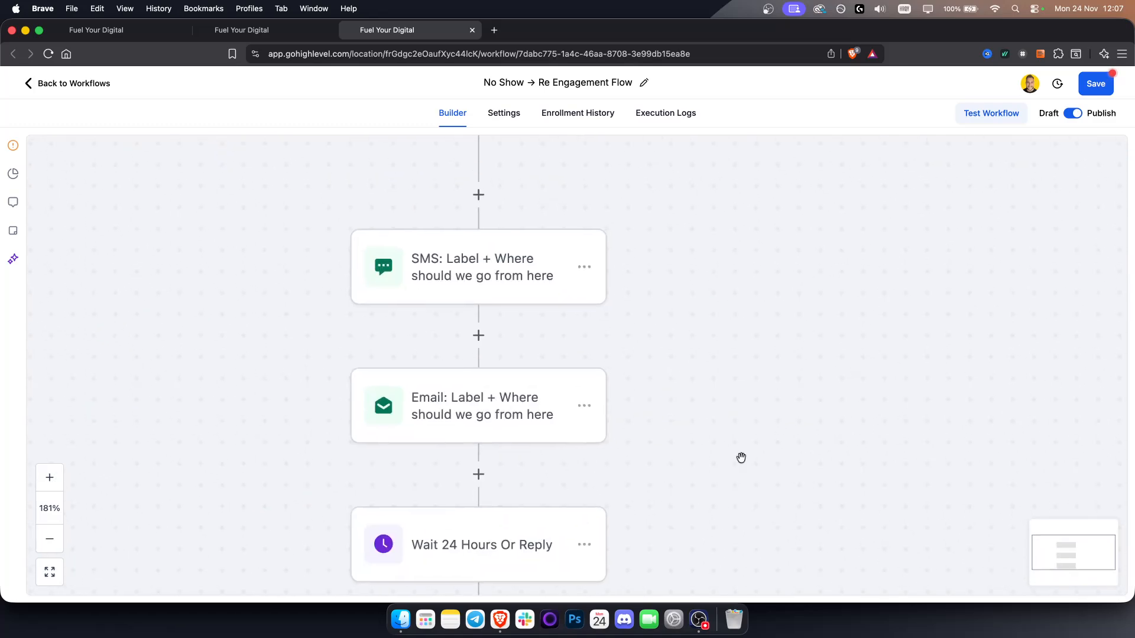
scroll(740, 510, "up", 5)
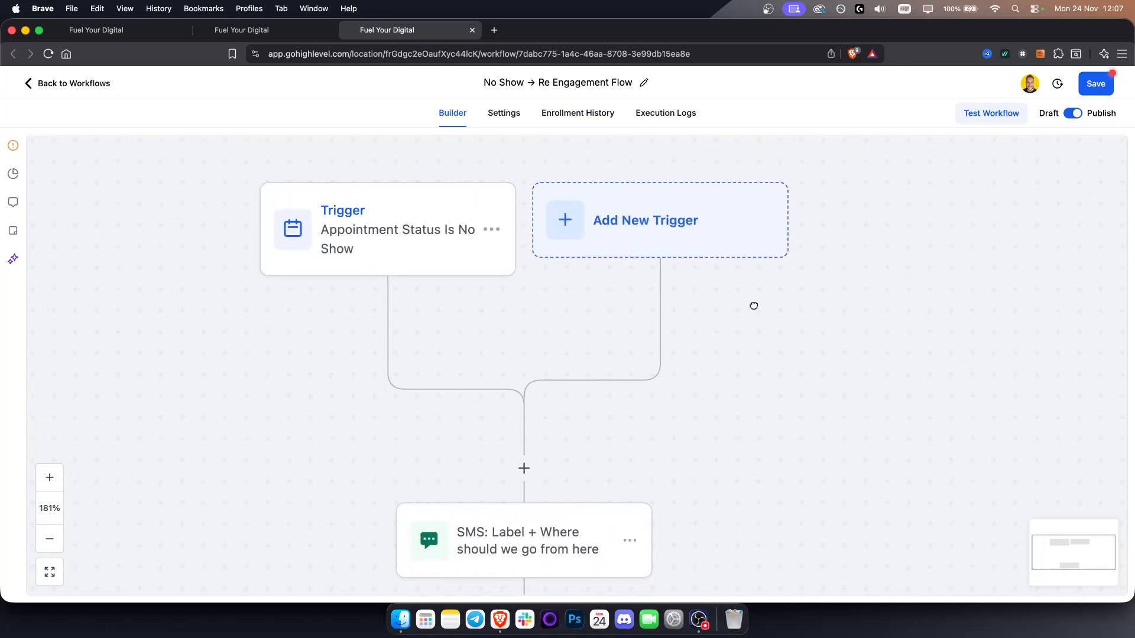